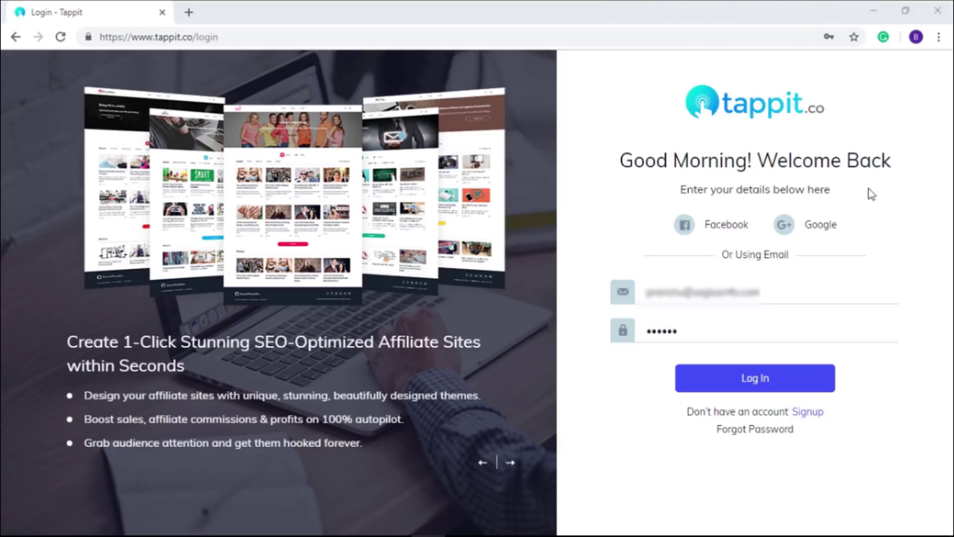
- Log in and scroll through the dashboard's stat cards and graphs
left_click(760, 387)
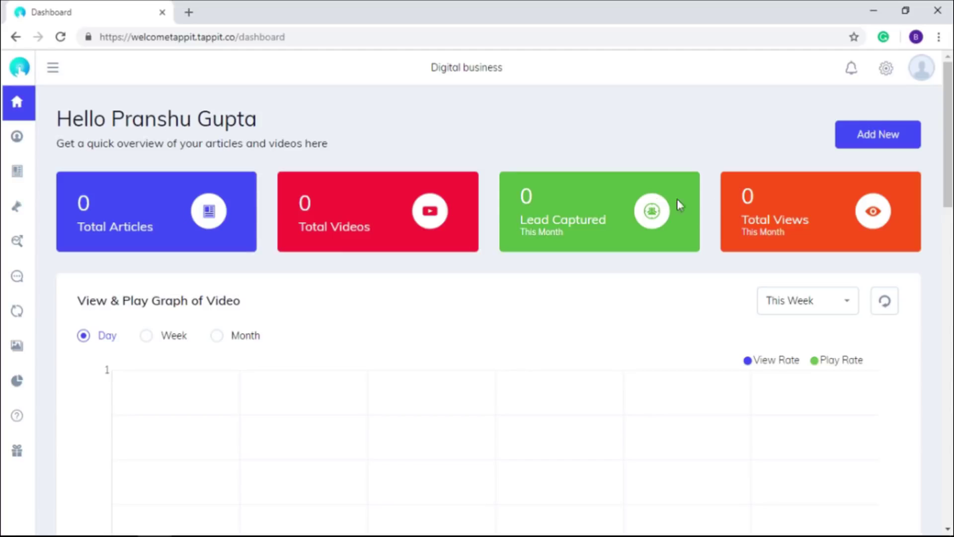
scroll(413, 287, "down", 10)
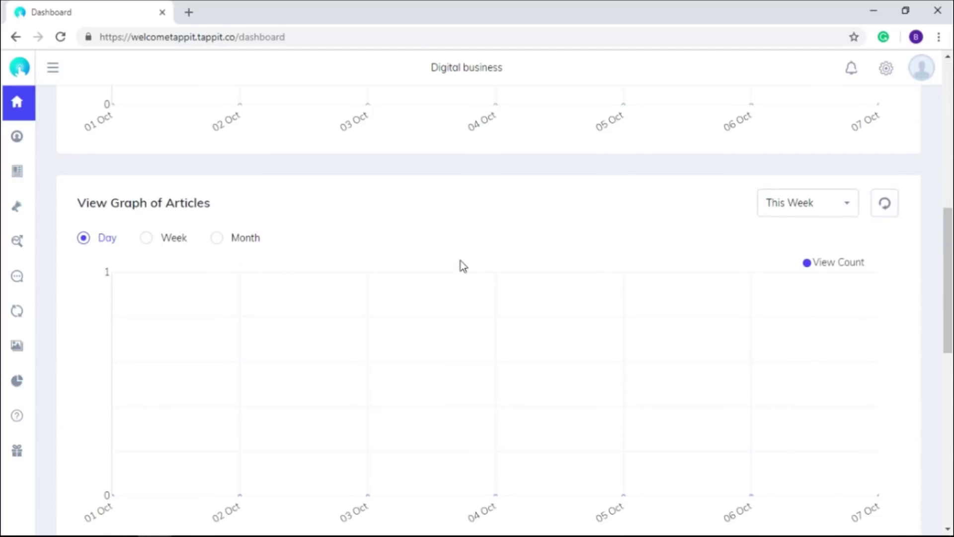
scroll(207, 267, "down", 8)
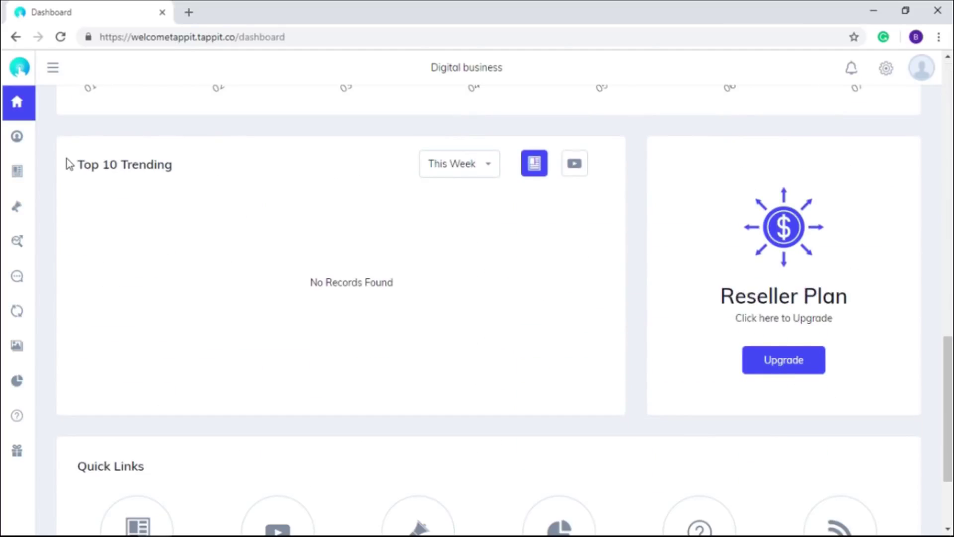
scroll(290, 177, "down", 3)
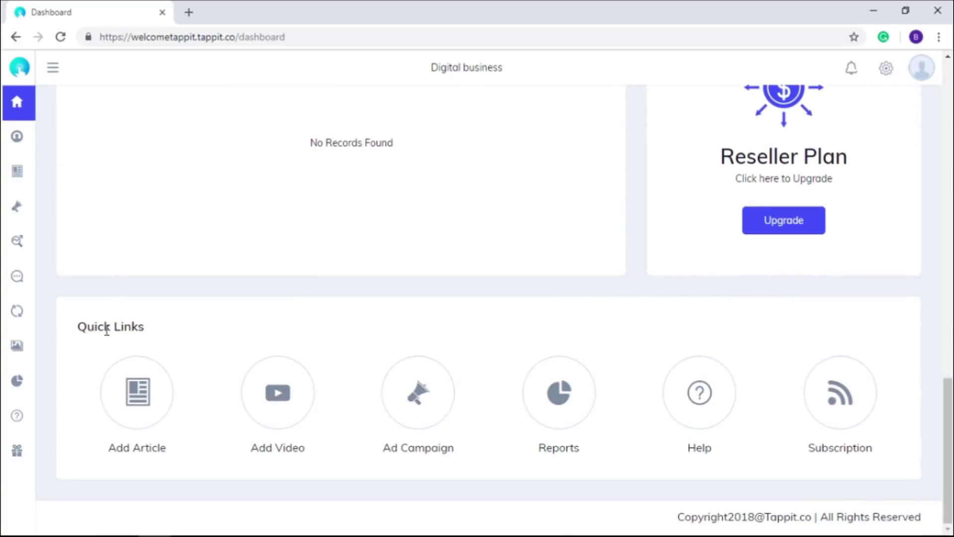
- Highlight the Quick Links section and the Reseller Plan upgrade offer, then scroll back up
triple_click(107, 330)
left_click(206, 330)
scroll(631, 325, "up", 4)
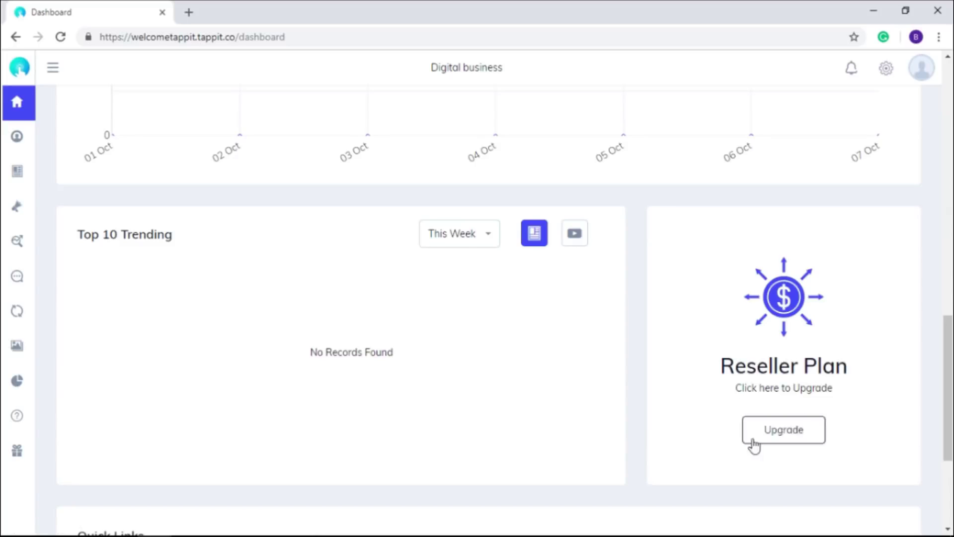
left_click_drag(729, 373, 889, 377)
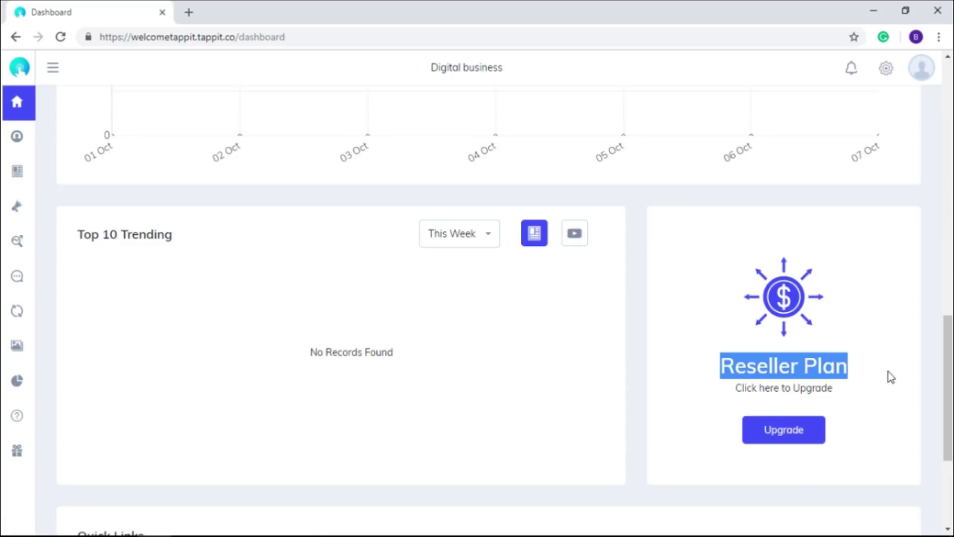
left_click(888, 376)
scroll(867, 168, "up", 5)
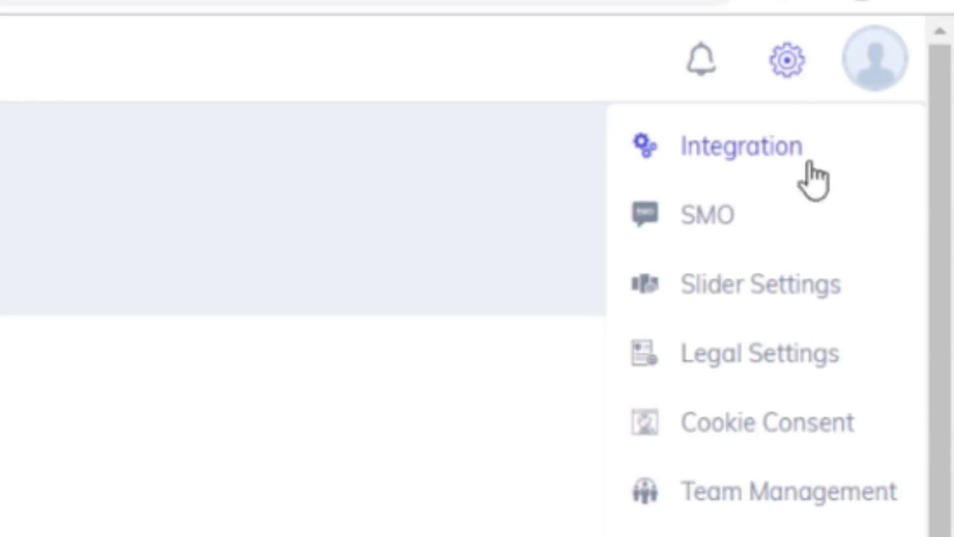
- Browse the Integration tabs: CRM, Webinar, Social, Advertisement and Content Provider
left_click(753, 158)
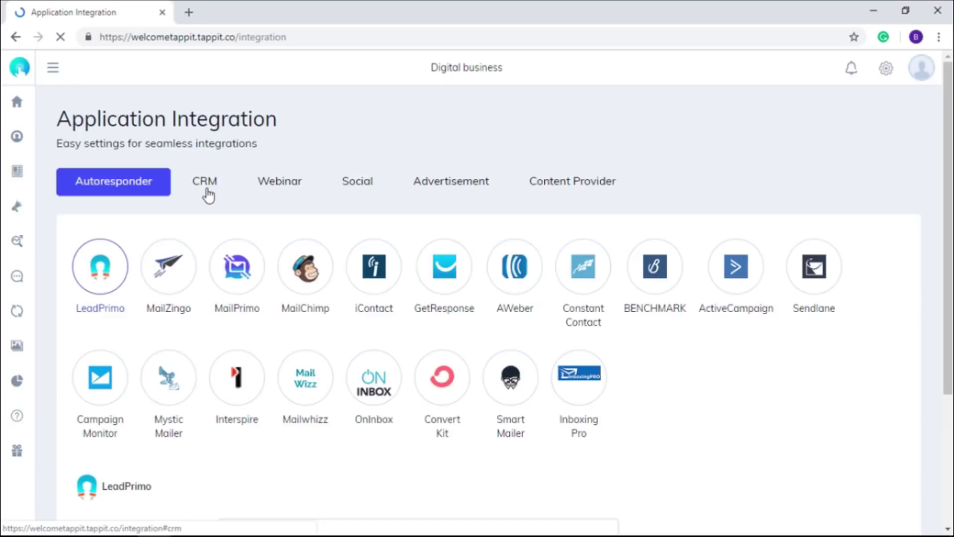
left_click(206, 192)
left_click(278, 193)
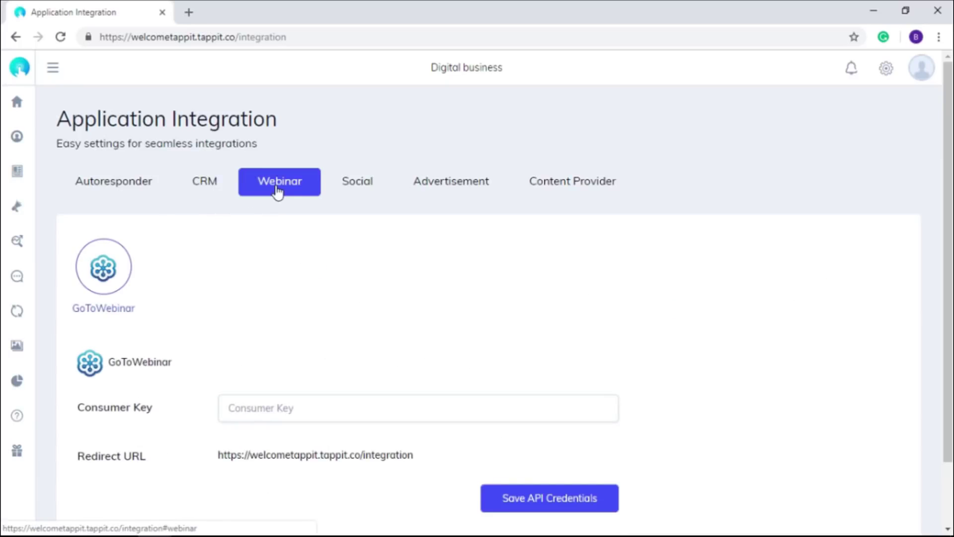
left_click(354, 188)
scroll(202, 292, "down", 1)
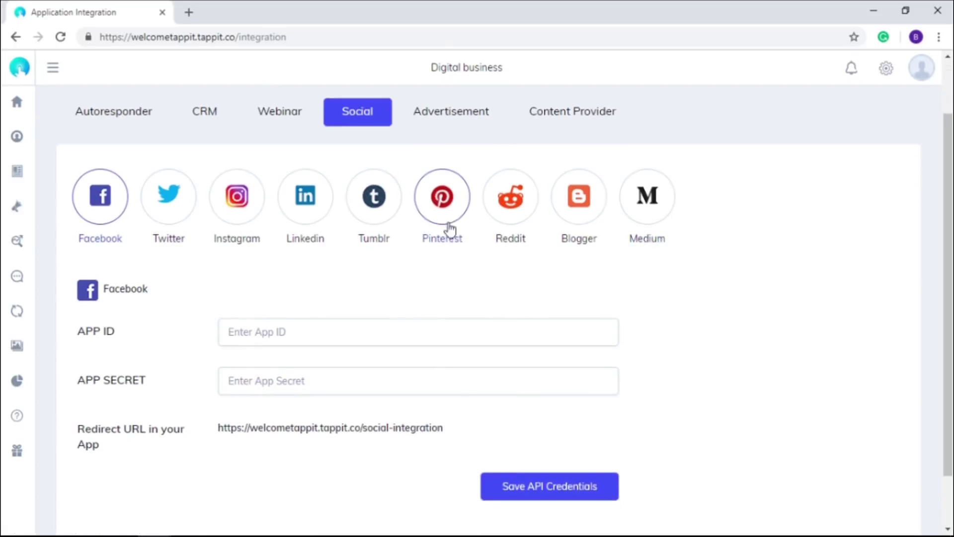
left_click(437, 121)
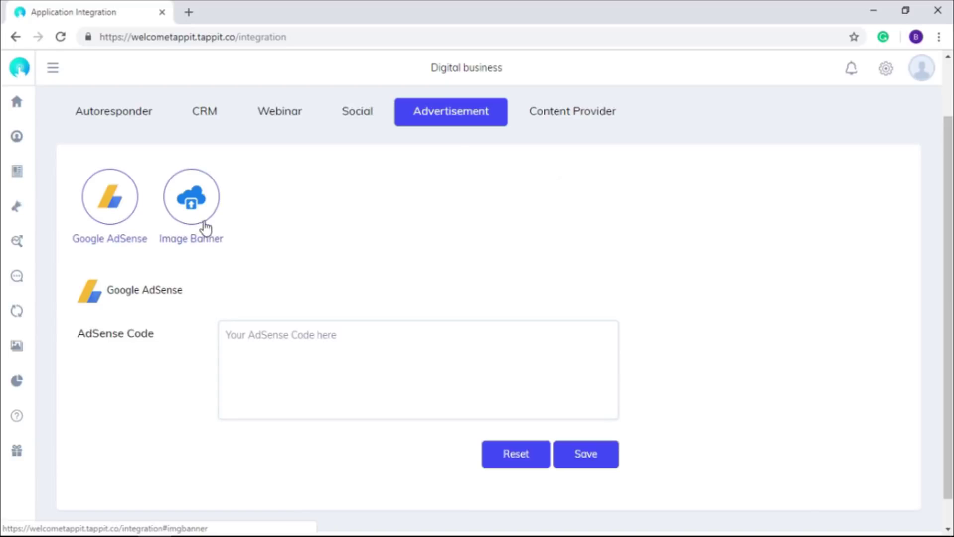
left_click(568, 115)
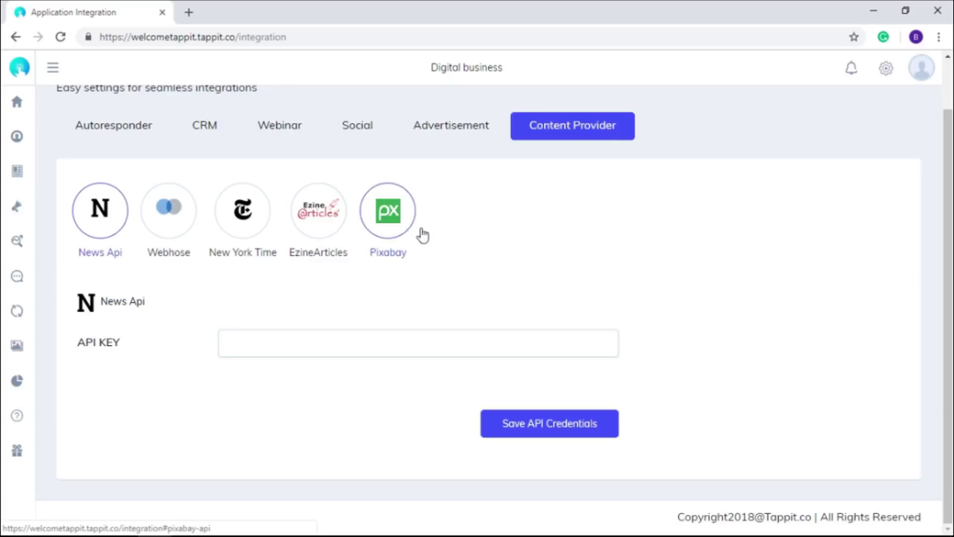
- Open the SMO settings for the social media profile URLs
scroll(633, 232, "up", 2)
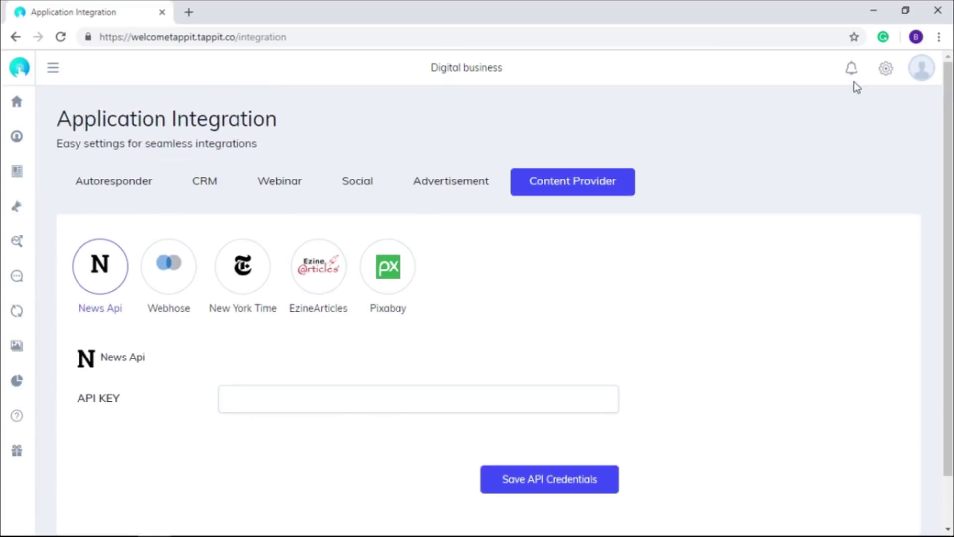
left_click(885, 71)
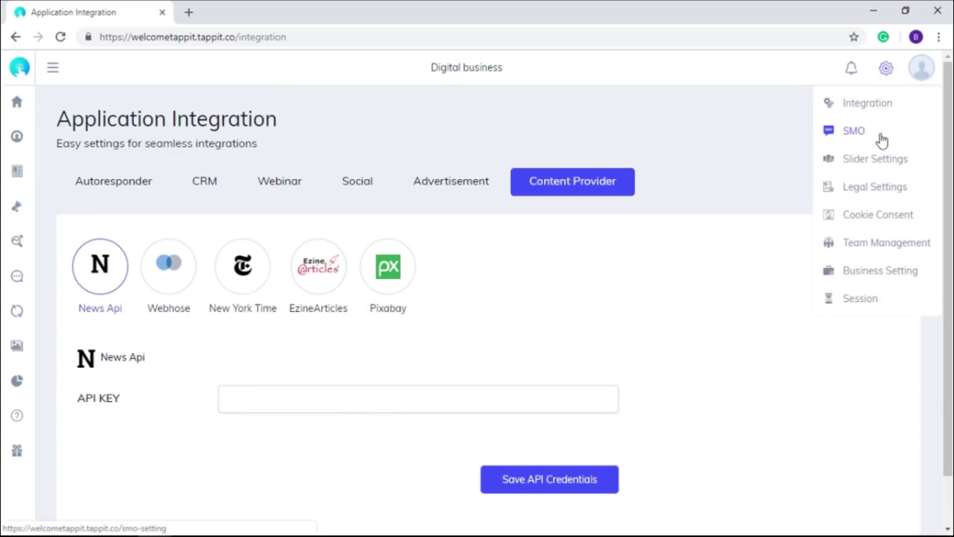
left_click(850, 134)
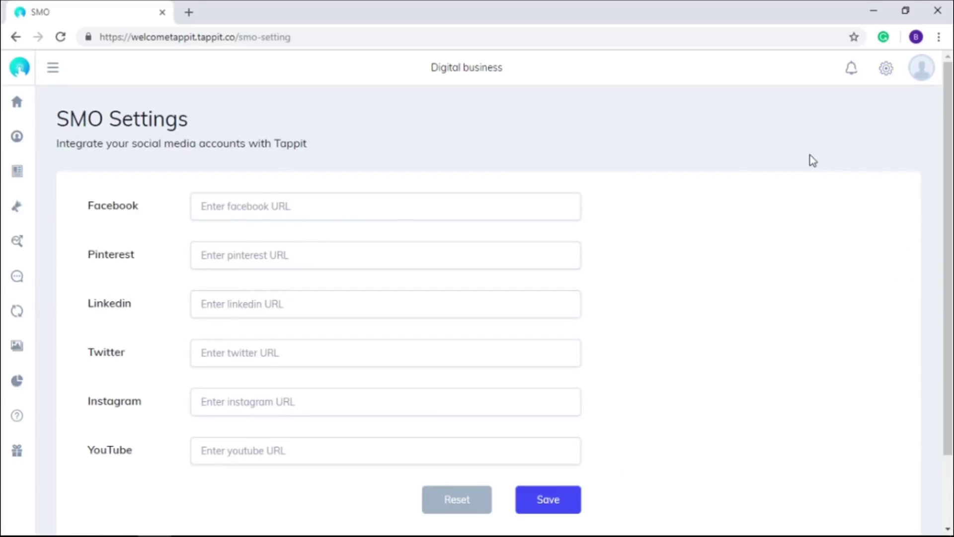
- Open Slider Settings and step through Slides 2, 3 and 4 to Slide 5
left_click(886, 70)
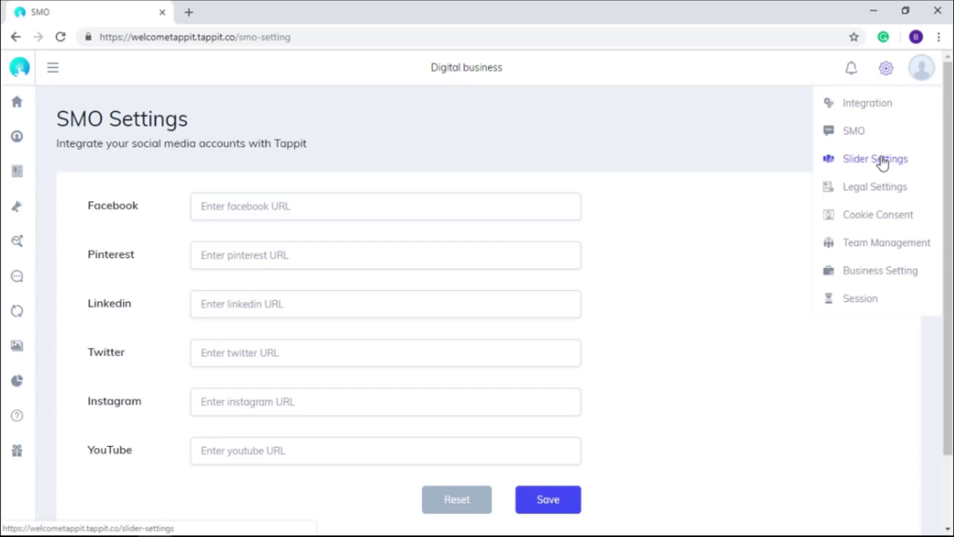
left_click(838, 160)
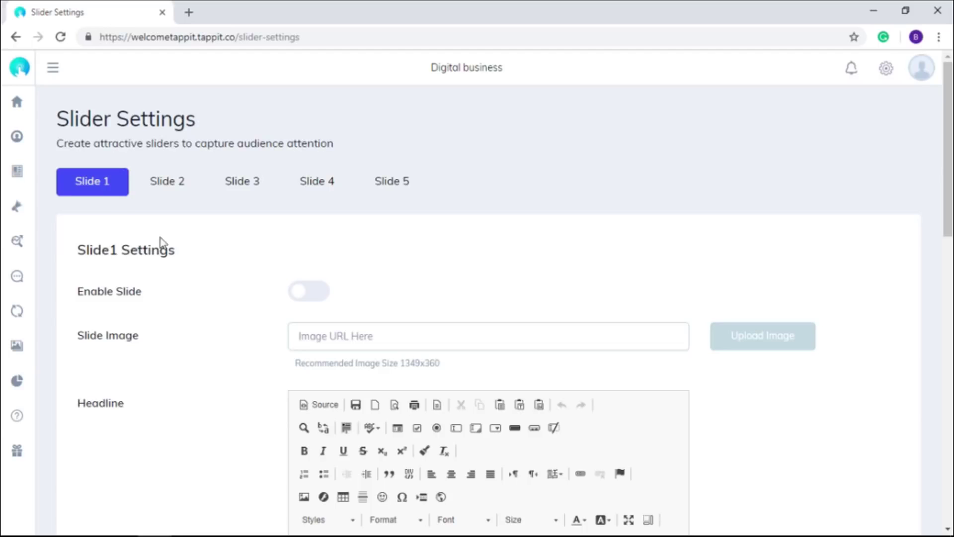
left_click(171, 184)
left_click(263, 191)
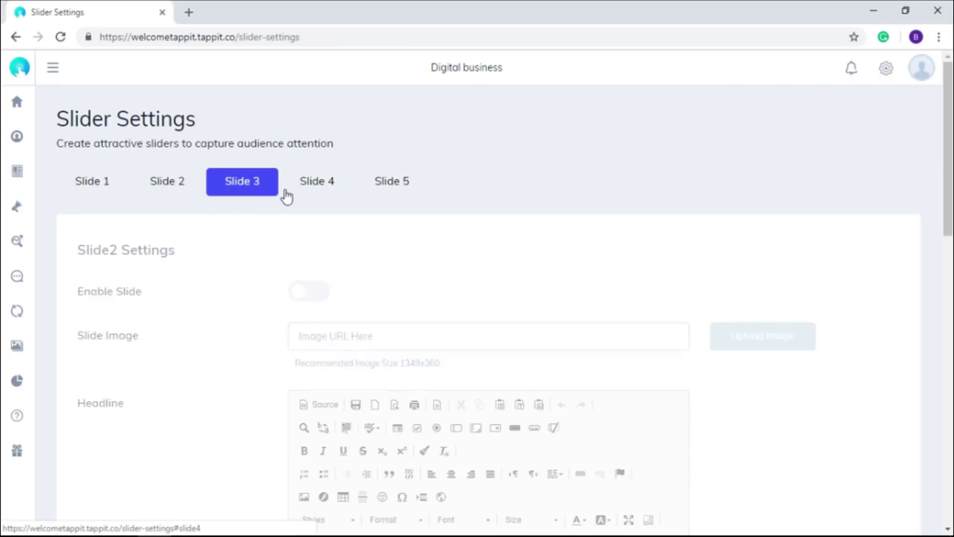
left_click(340, 192)
left_click(373, 192)
- Look over Slide 5's headline fields and toggle Enable Slide on, then off again
scroll(179, 206, "down", 3)
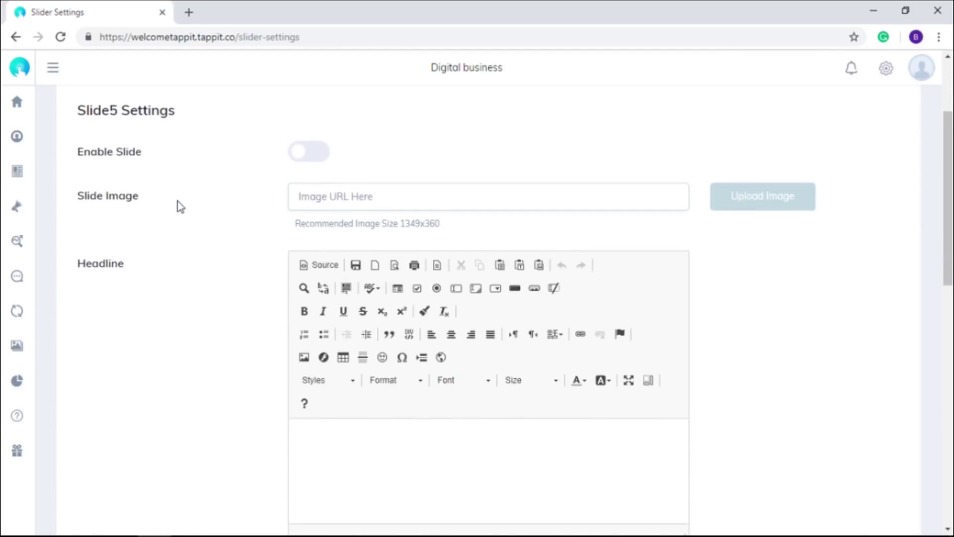
scroll(180, 206, "up", 3)
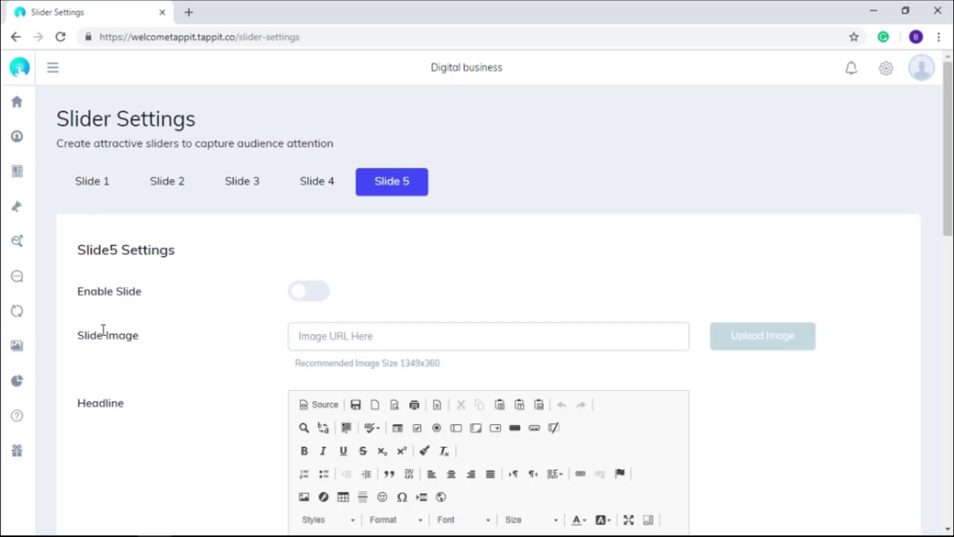
scroll(151, 347, "down", 3)
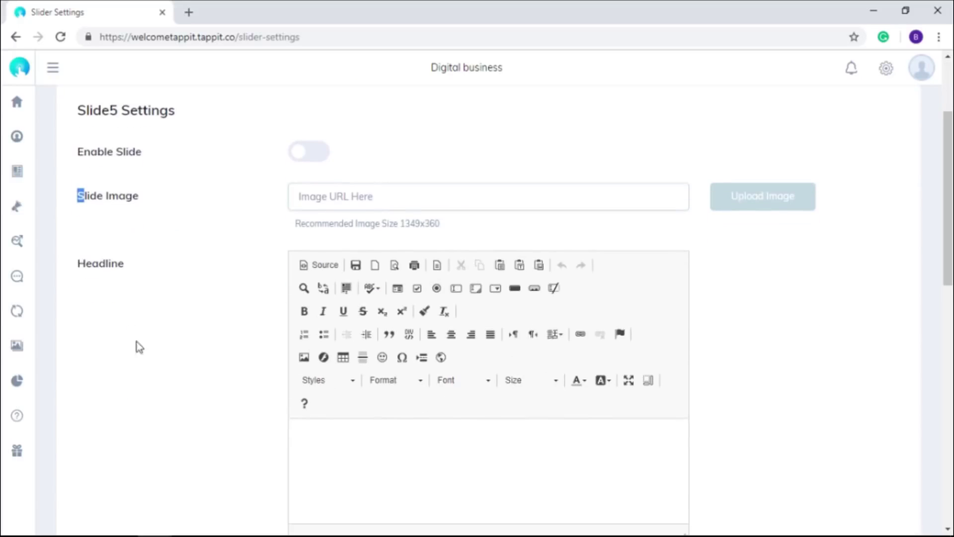
left_click_drag(78, 263, 156, 277)
left_click(154, 275)
scroll(195, 336, "down", 6)
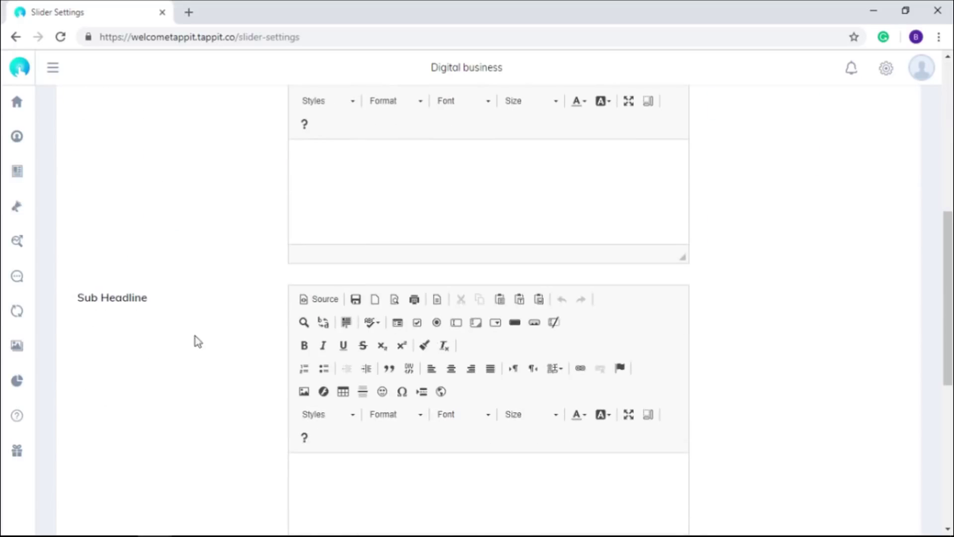
scroll(529, 263, "down", 7)
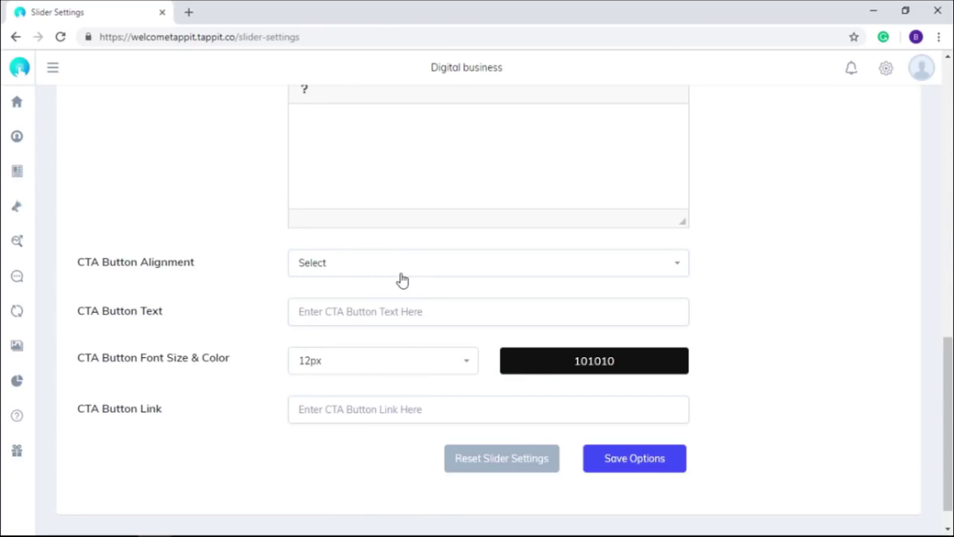
scroll(402, 280, "up", 15)
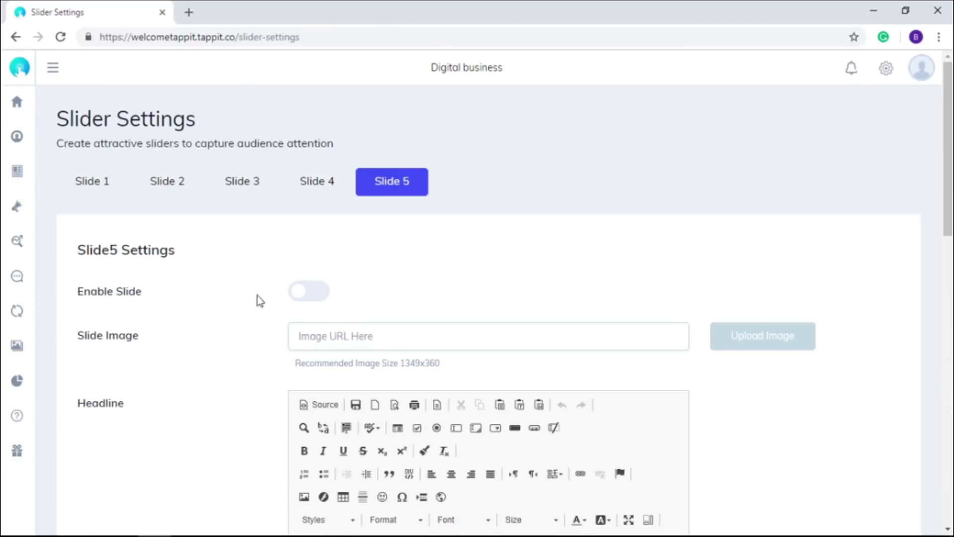
left_click(306, 296)
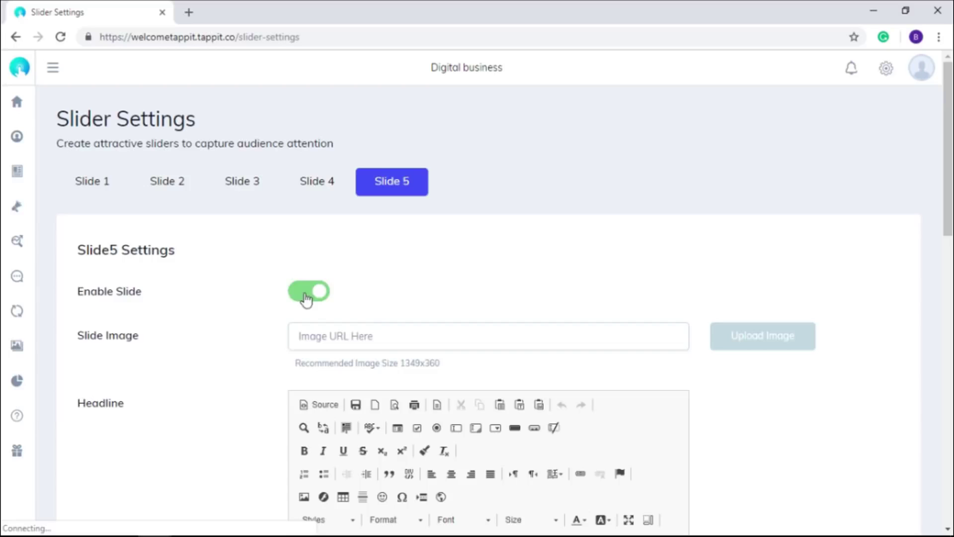
left_click(305, 296)
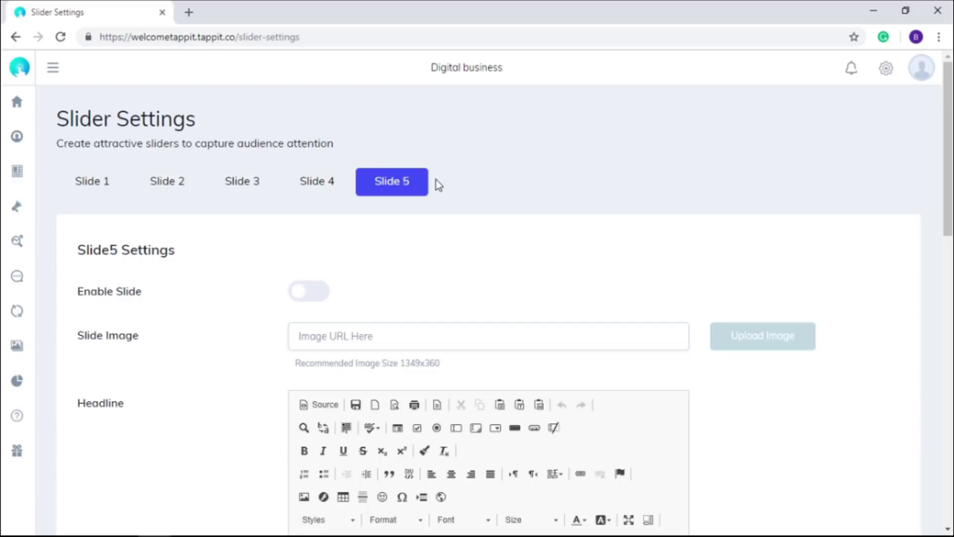
- Open Legal Settings, view the Terms & Conditions, then return to the Privacy Policy
left_click(886, 69)
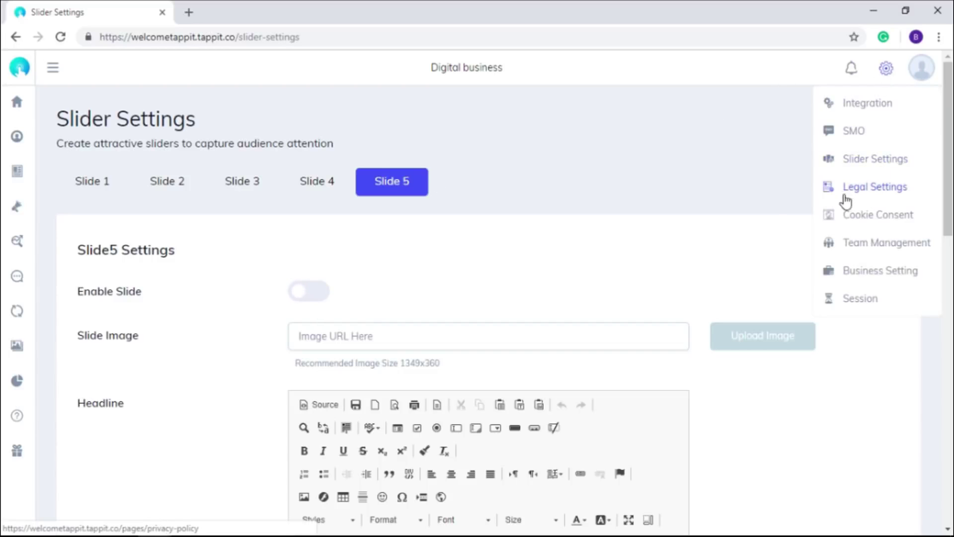
left_click(869, 189)
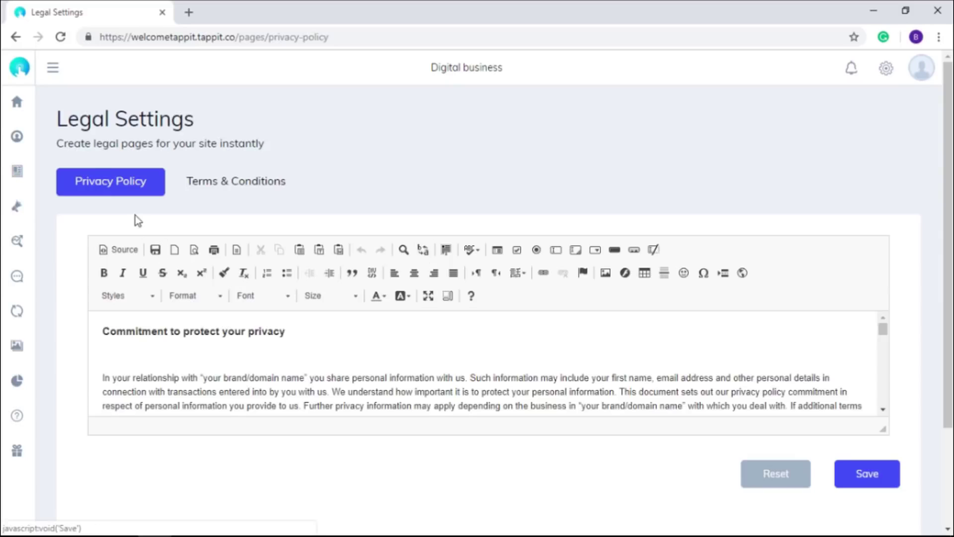
scroll(200, 220, "down", 3)
scroll(201, 220, "up", 3)
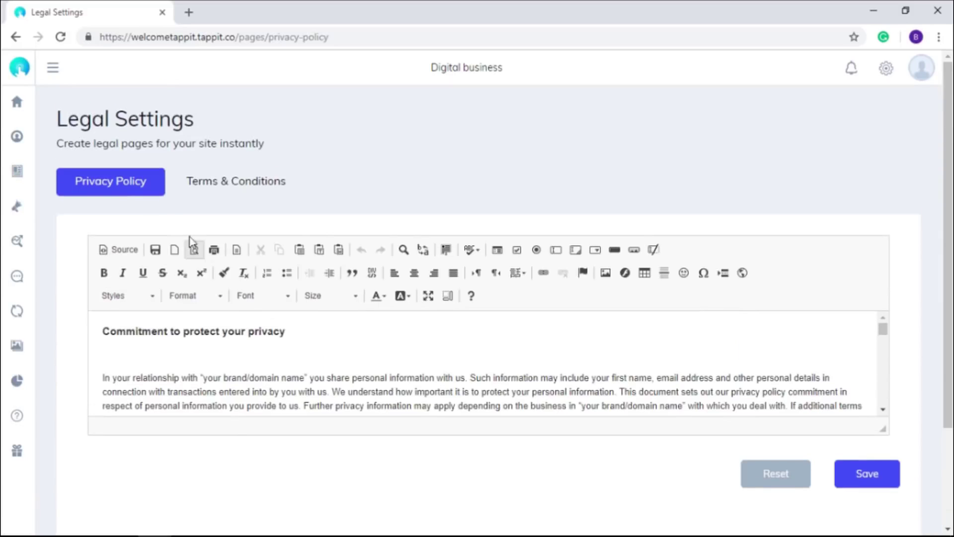
left_click(229, 189)
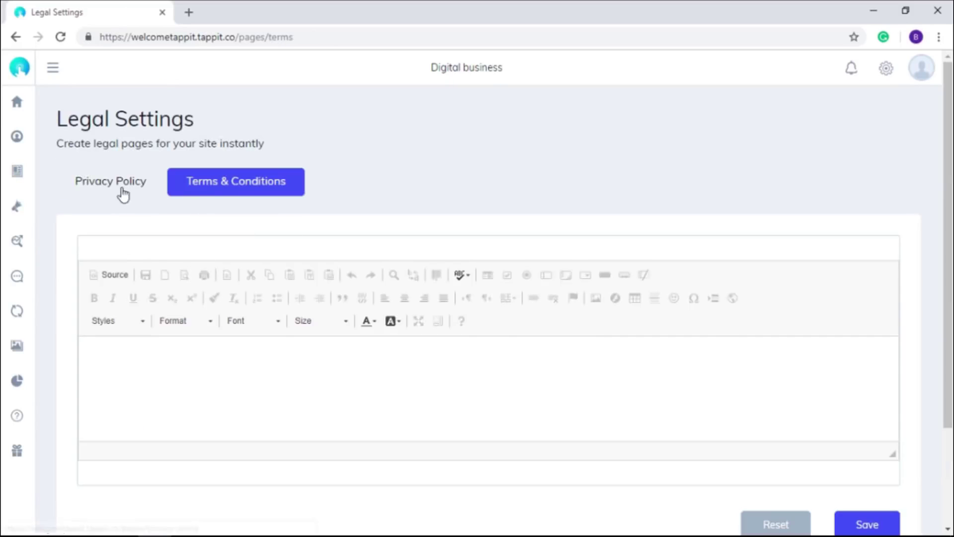
left_click(121, 183)
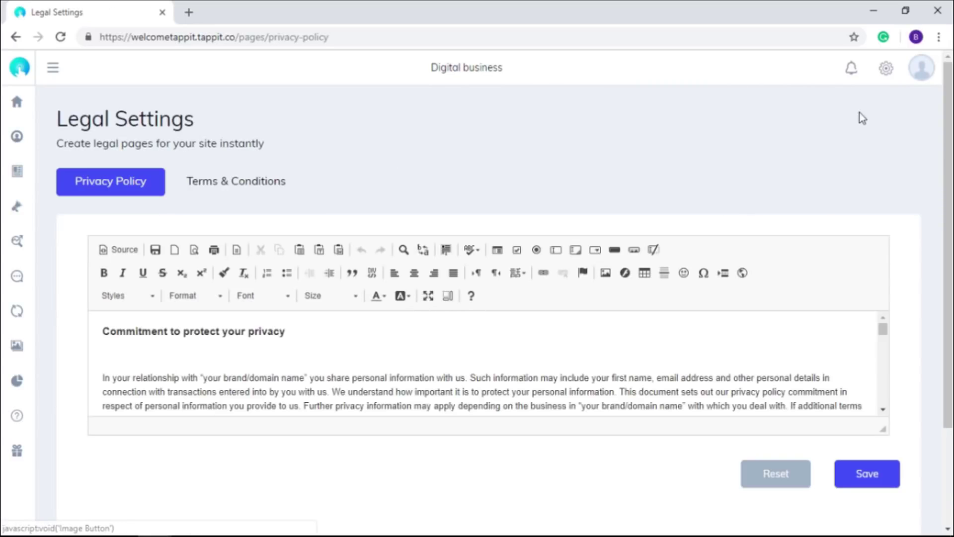
left_click(888, 75)
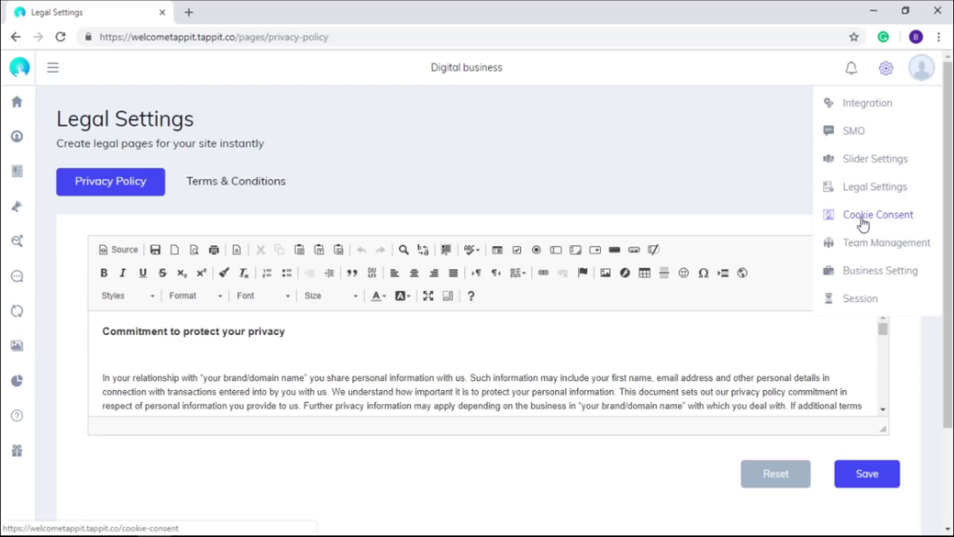
- Open Cookie Consent Settings and look over the banner position and colour options
left_click(896, 218)
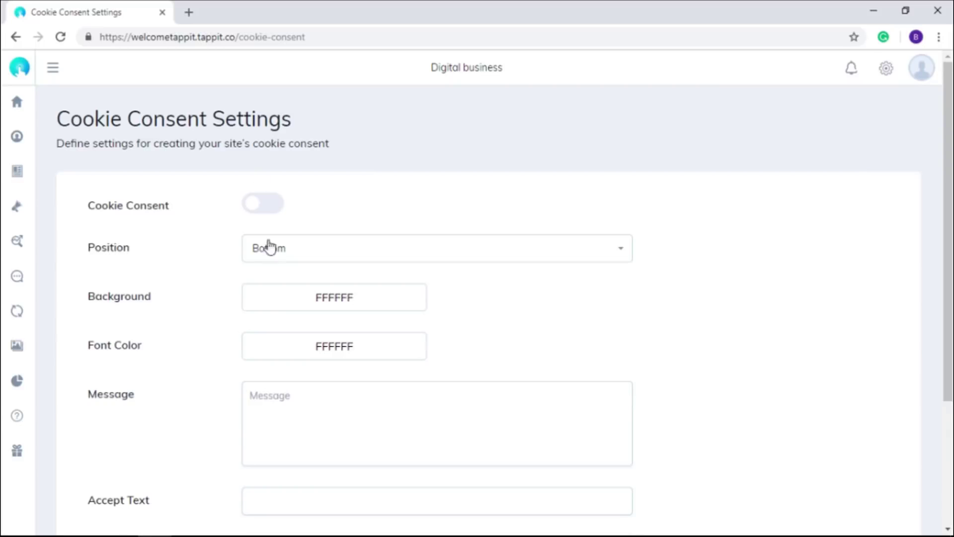
scroll(276, 366, "down", 4)
scroll(278, 379, "up", 4)
left_click(885, 74)
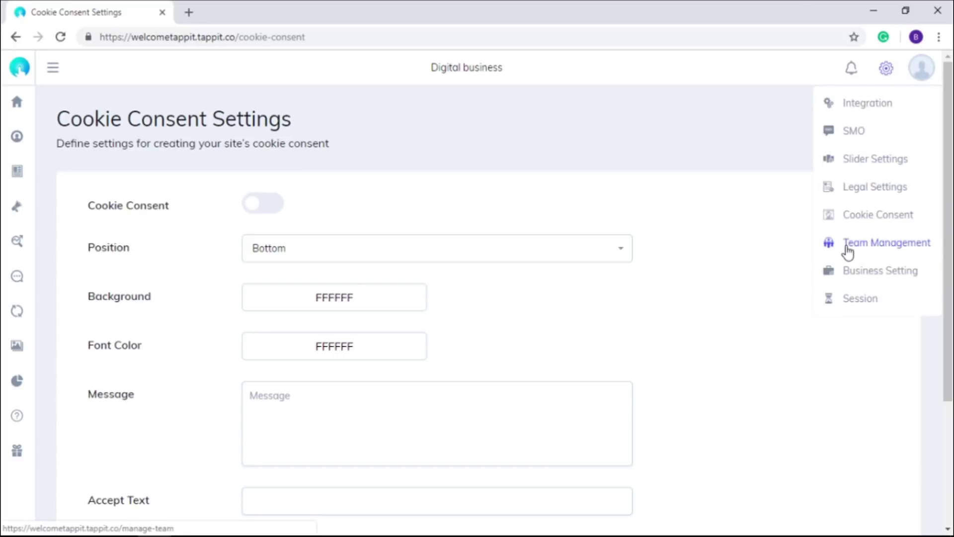
- Open Team Management and bring up the Add New Member form
left_click(920, 243)
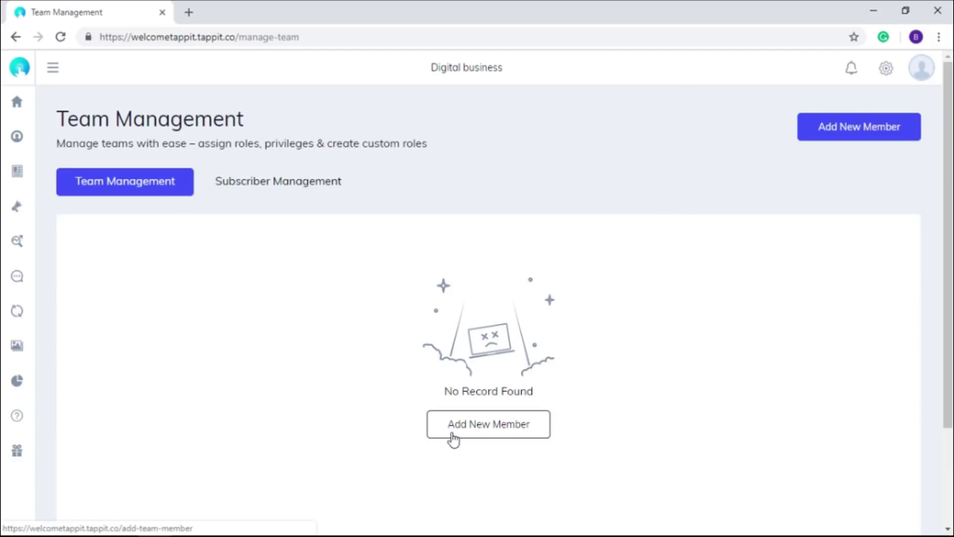
left_click(507, 435)
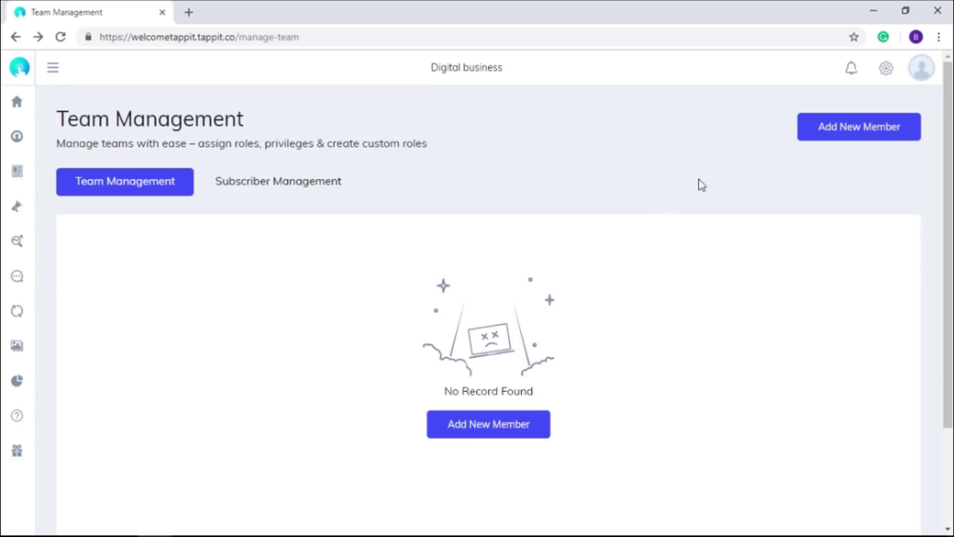
- Scroll through the Business Settings profile, then open the Session activity log
left_click(888, 71)
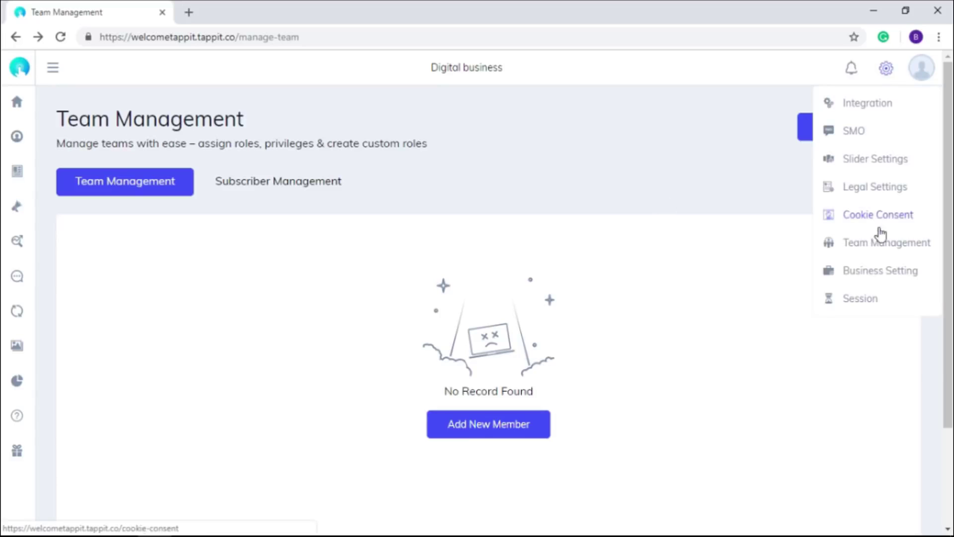
left_click(897, 279)
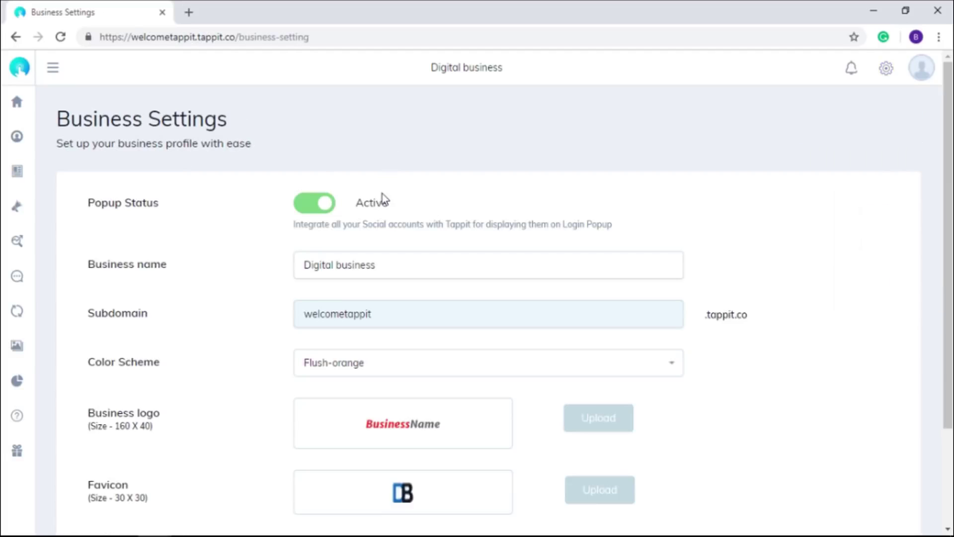
scroll(304, 213, "down", 3)
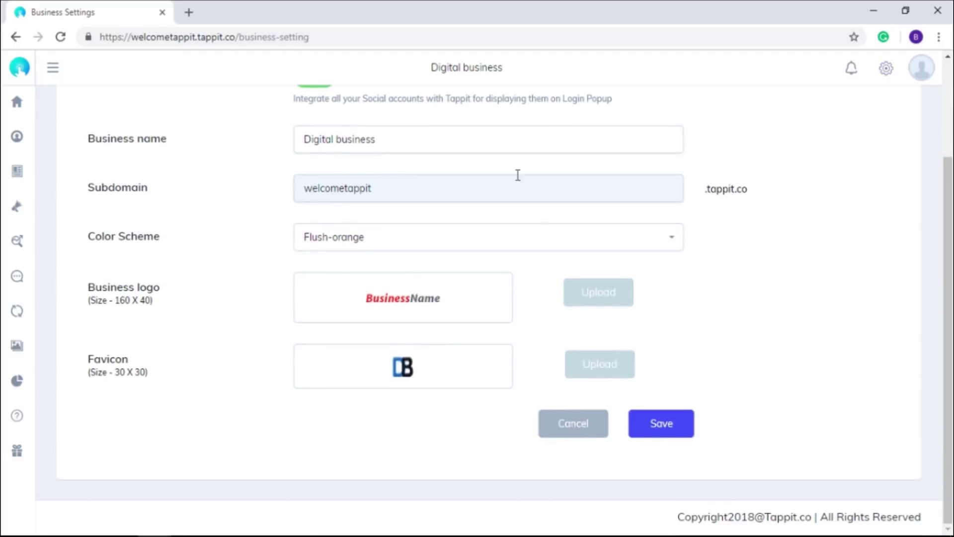
scroll(467, 216, "up", 3)
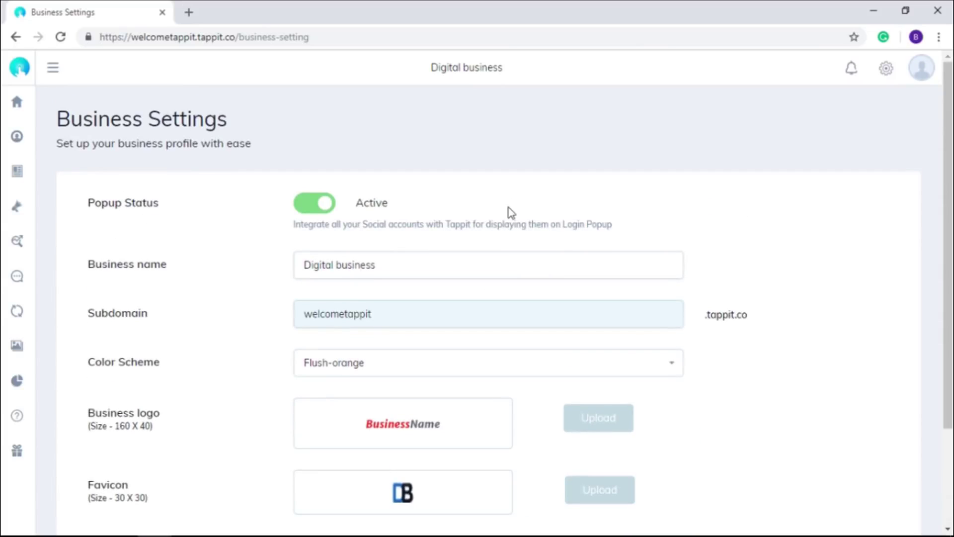
left_click(888, 73)
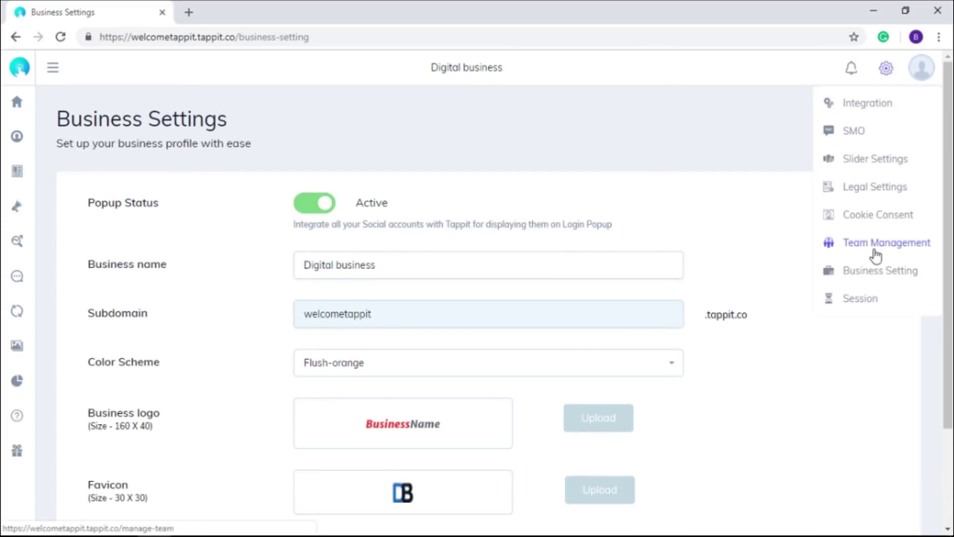
left_click(849, 300)
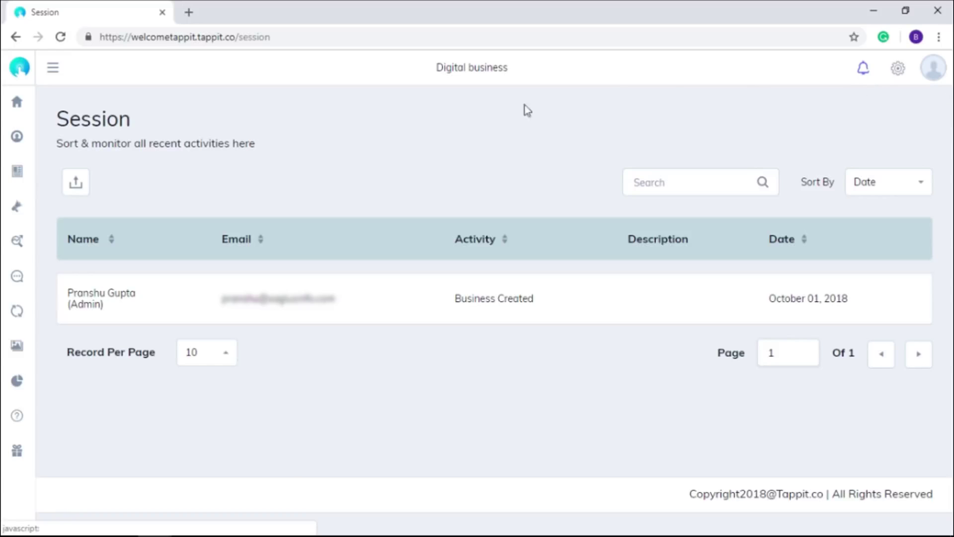
- Go to the All Lists page under Lists
mouse_move(46, 109)
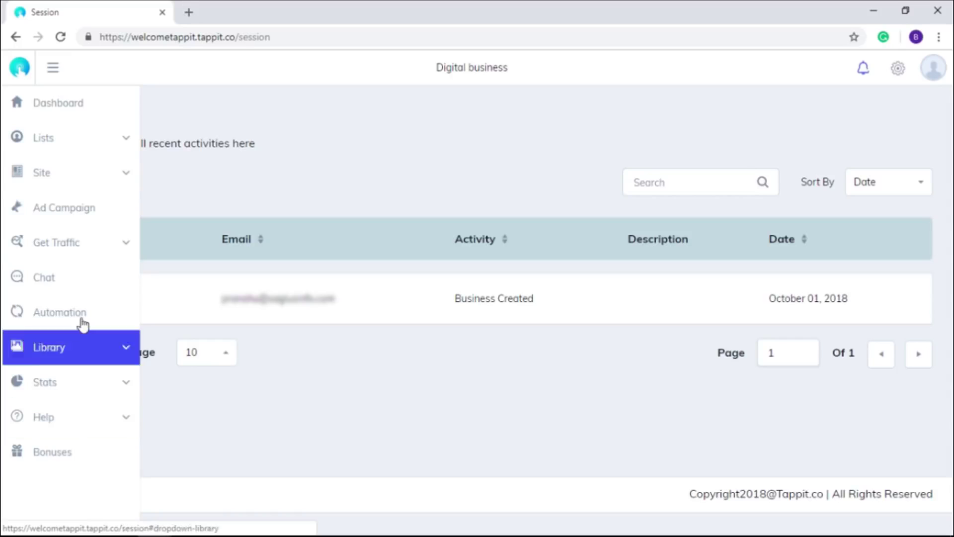
left_click(61, 147)
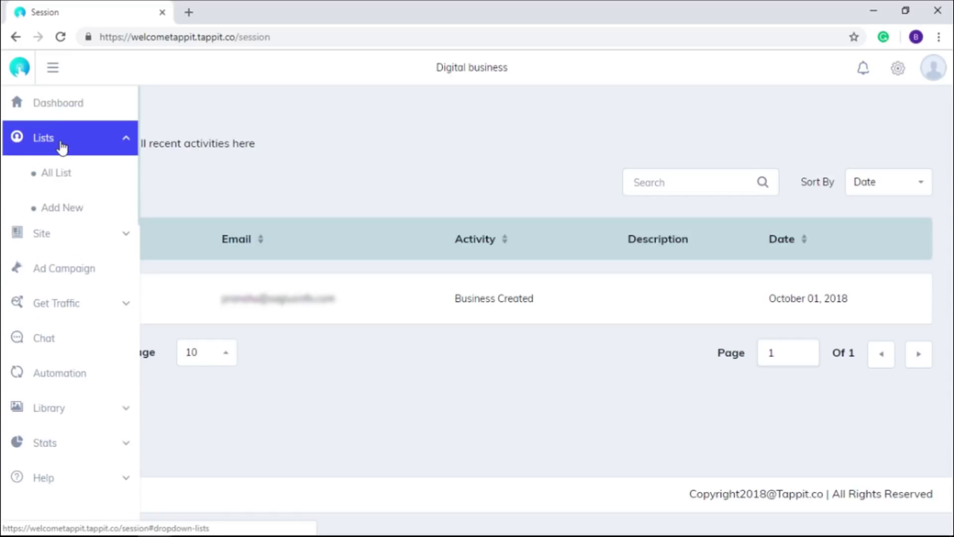
left_click(54, 175)
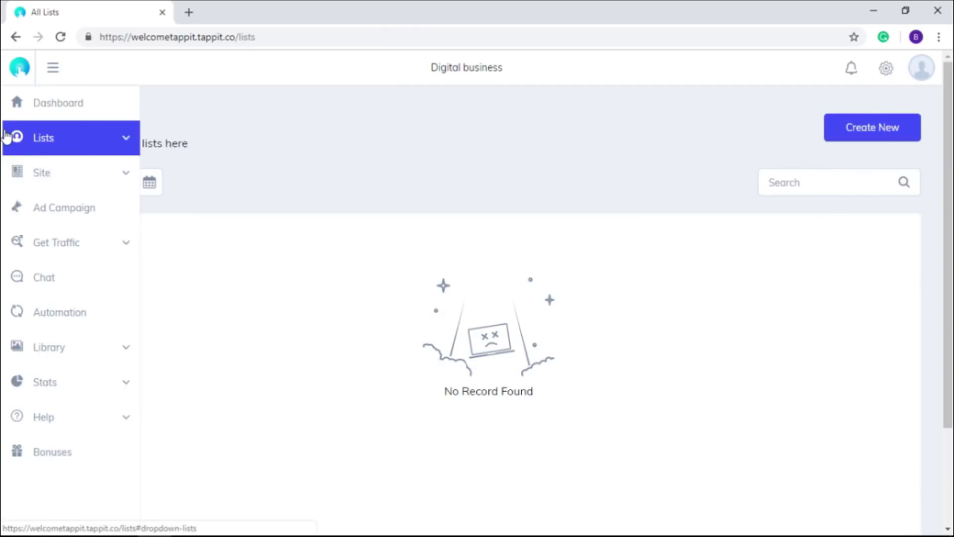
- Collapse Lists and go to Site > Video > Category
left_click(20, 139)
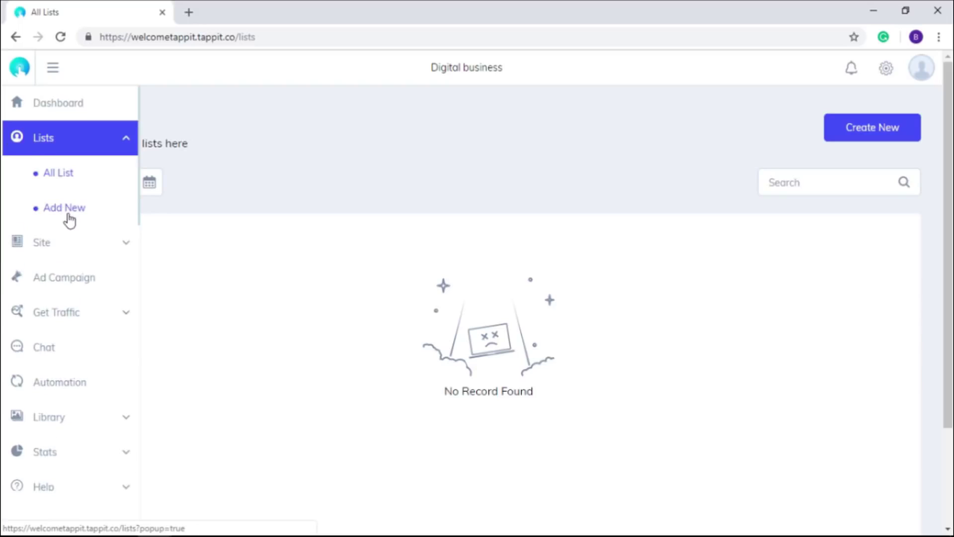
left_click(77, 152)
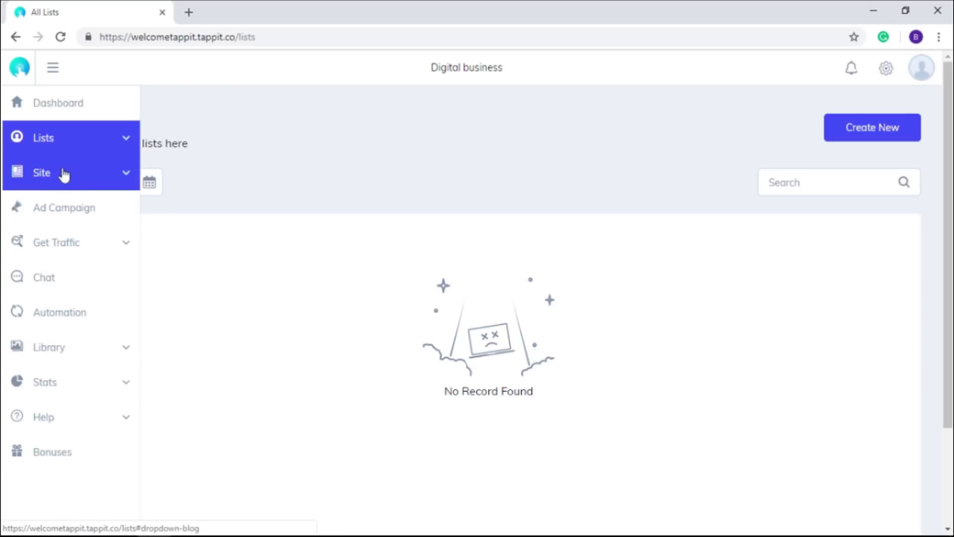
left_click(85, 182)
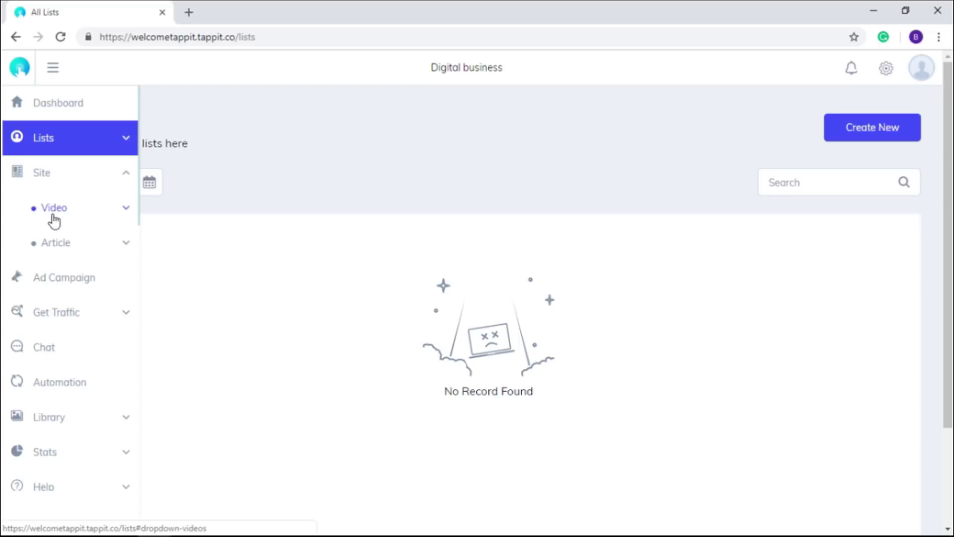
left_click(77, 213)
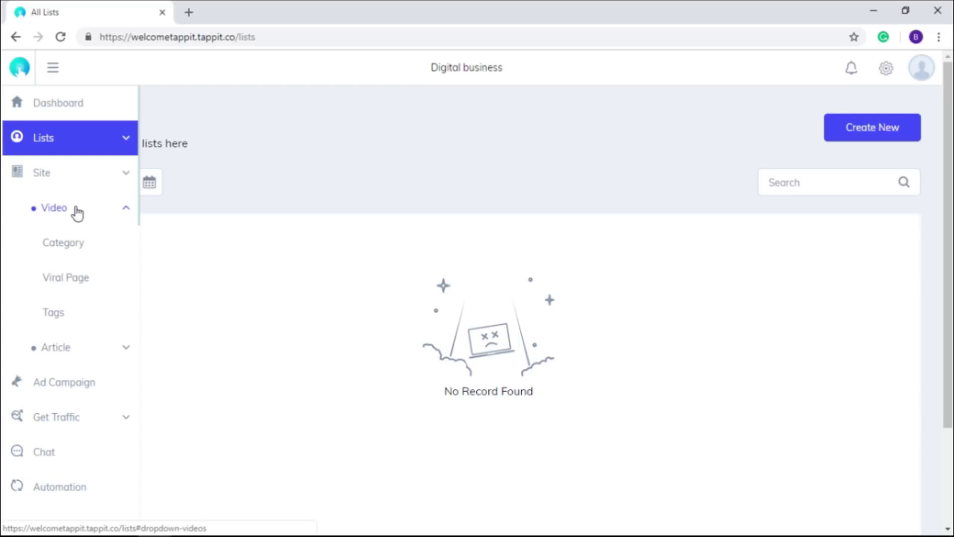
left_click(55, 246)
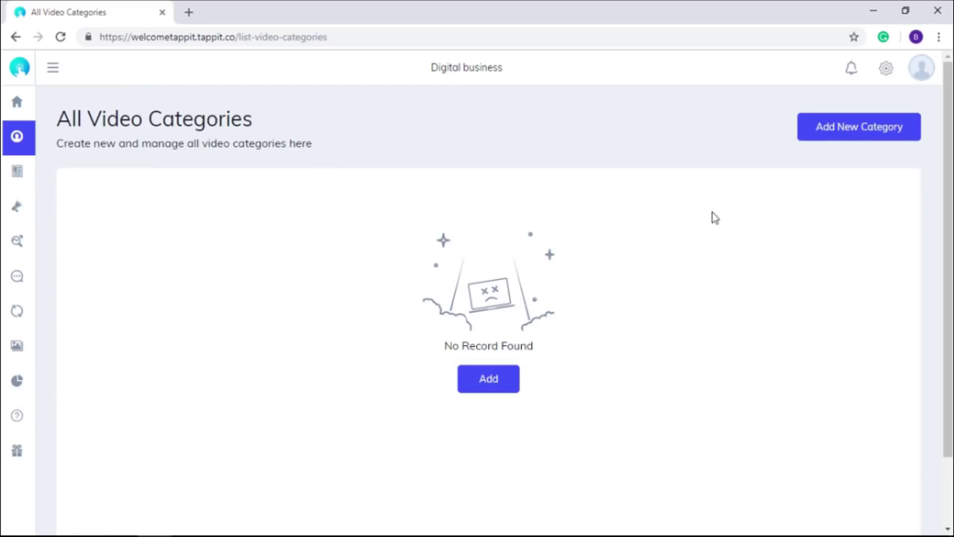
- Open the Add New Category form and scroll through its fields
left_click(861, 135)
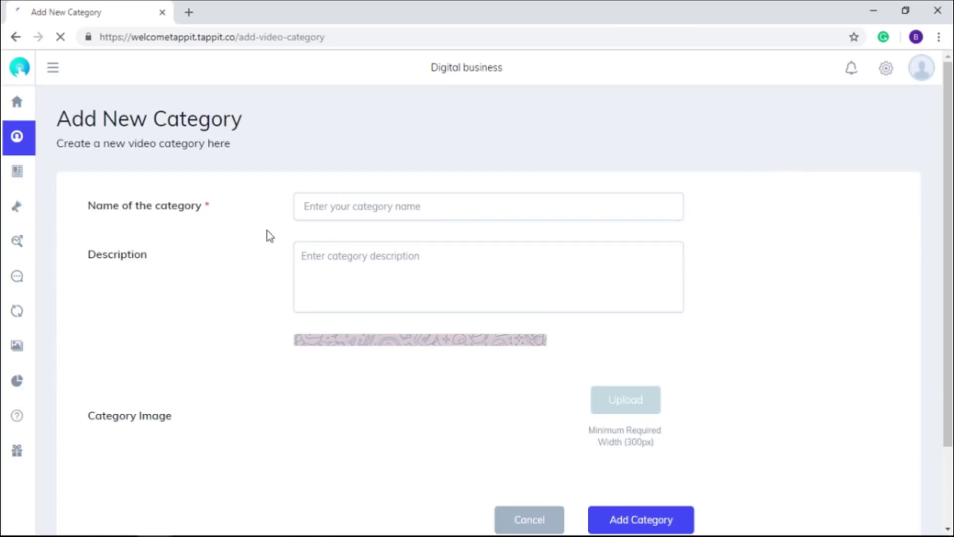
scroll(199, 378, "down", 2)
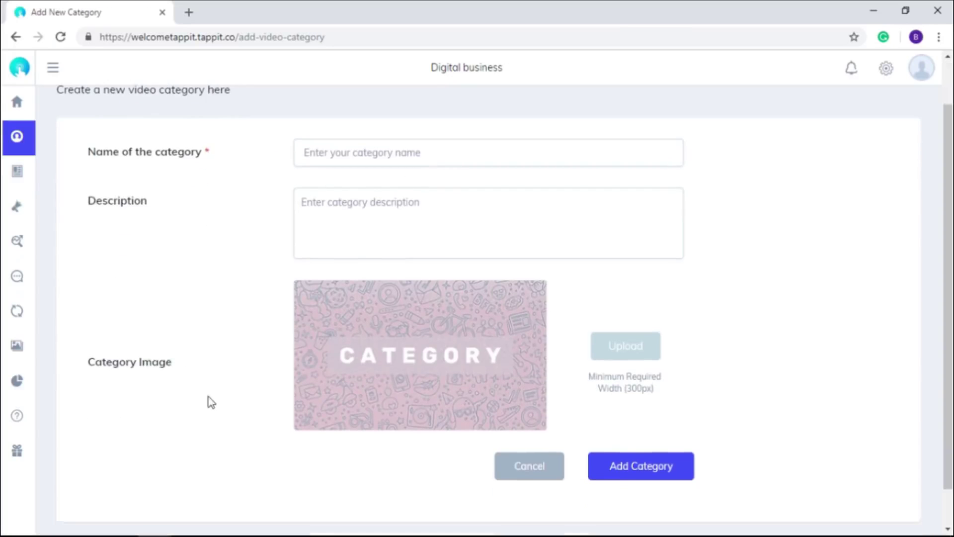
scroll(451, 273, "up", 2)
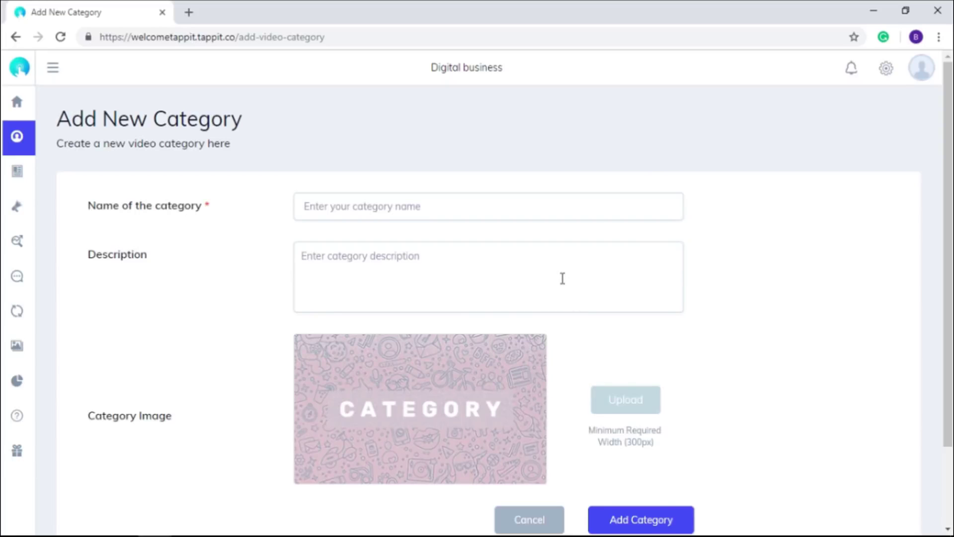
- Go back to Add New Viral Page and check the Select Category dropdown
key("alt+Left")
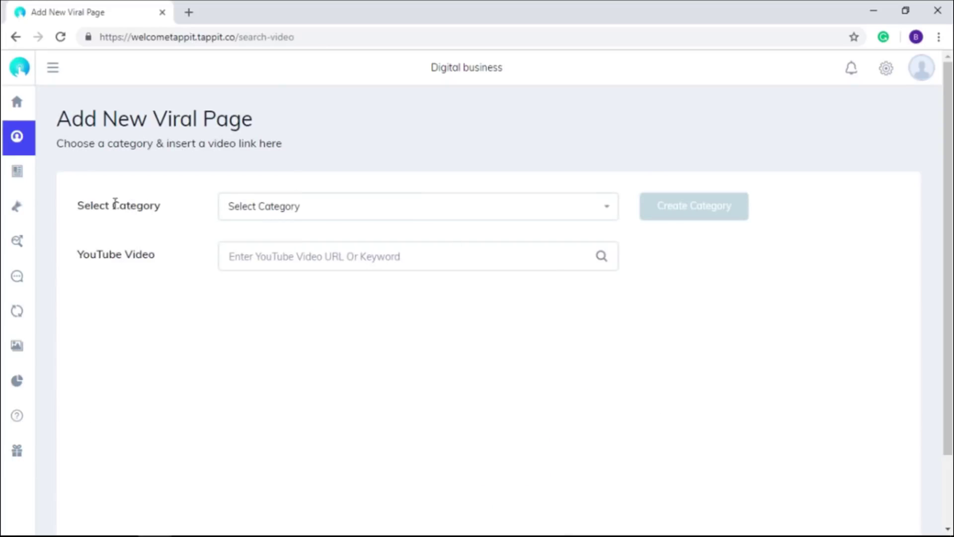
left_click(283, 216)
left_click(284, 215)
- Go to the list of all articles under Site > Article
mouse_move(43, 215)
left_click(72, 183)
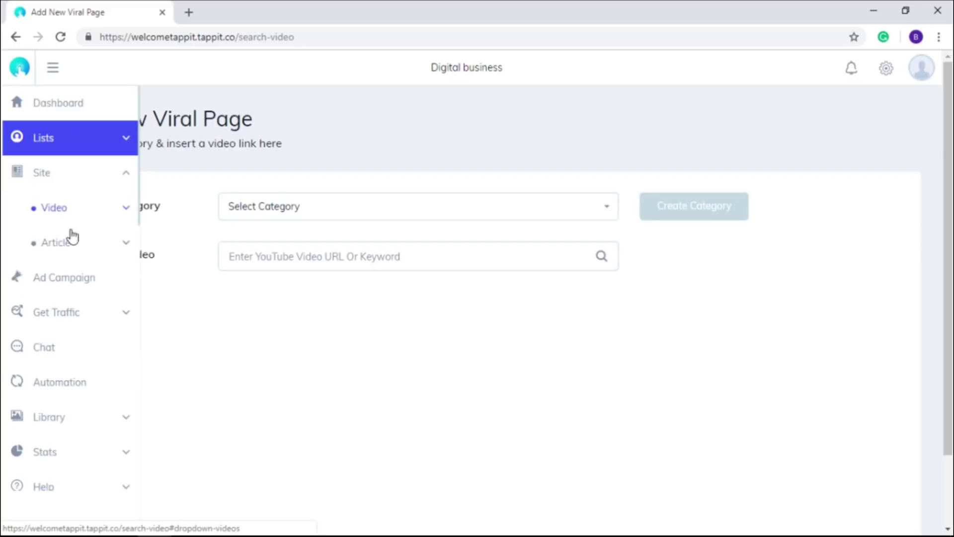
left_click(47, 248)
left_click(72, 317)
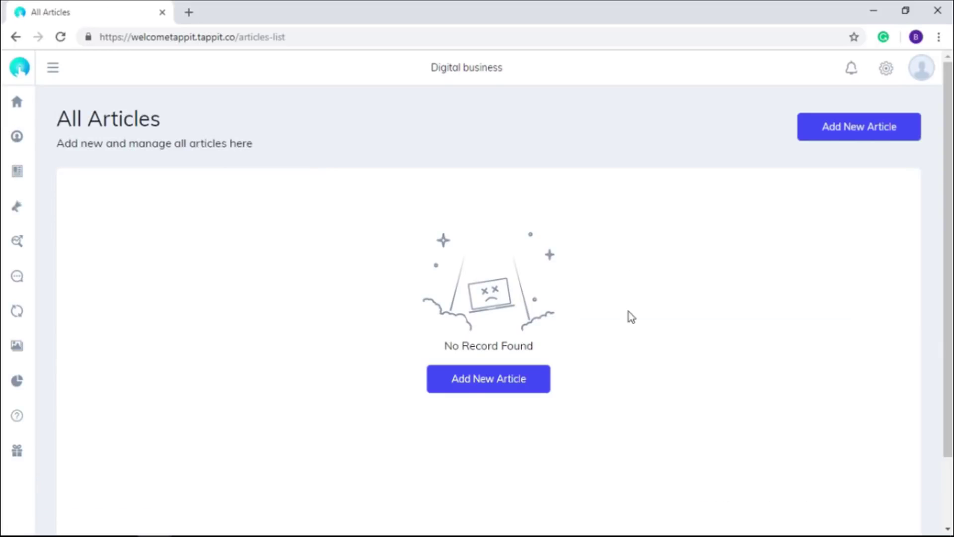
- Start a new article from a content provider and view the API sources without choosing one
left_click(470, 380)
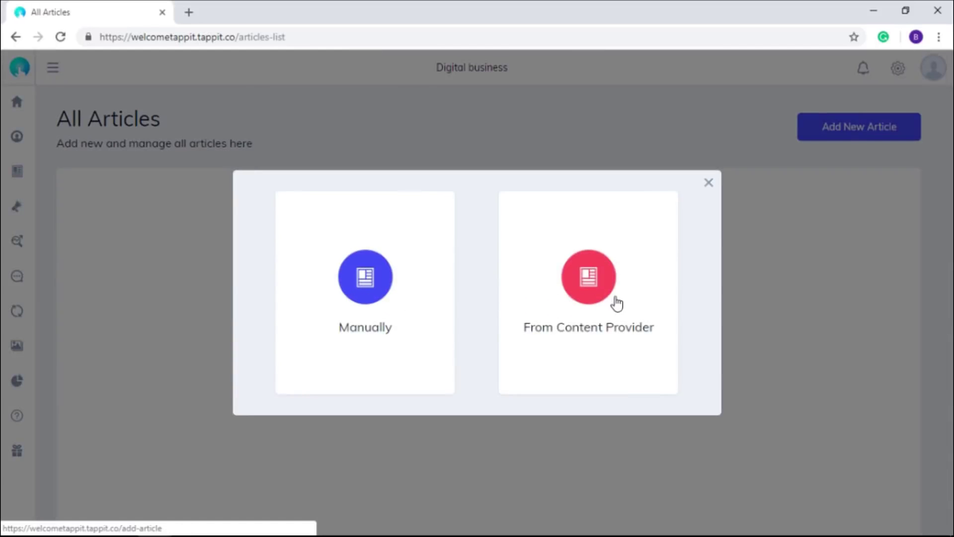
left_click(566, 313)
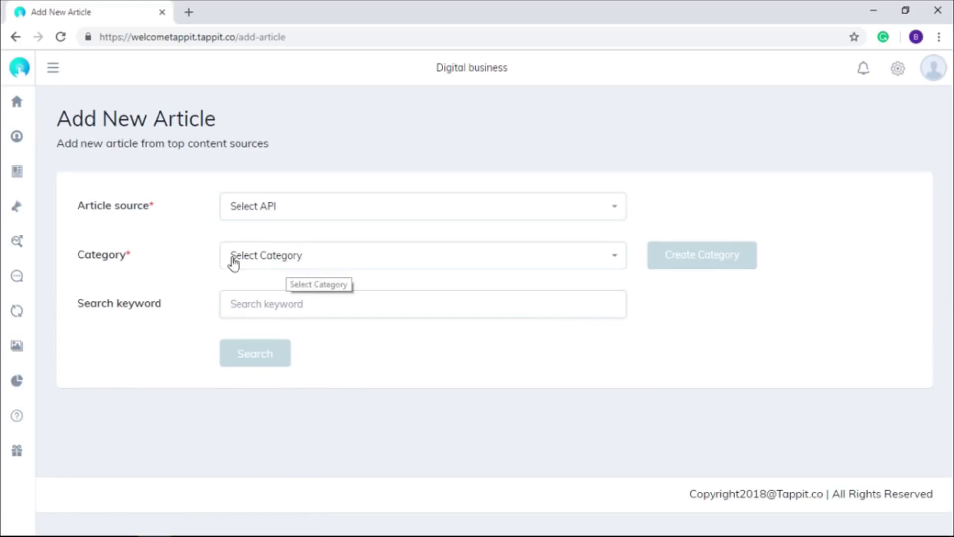
left_click(258, 210)
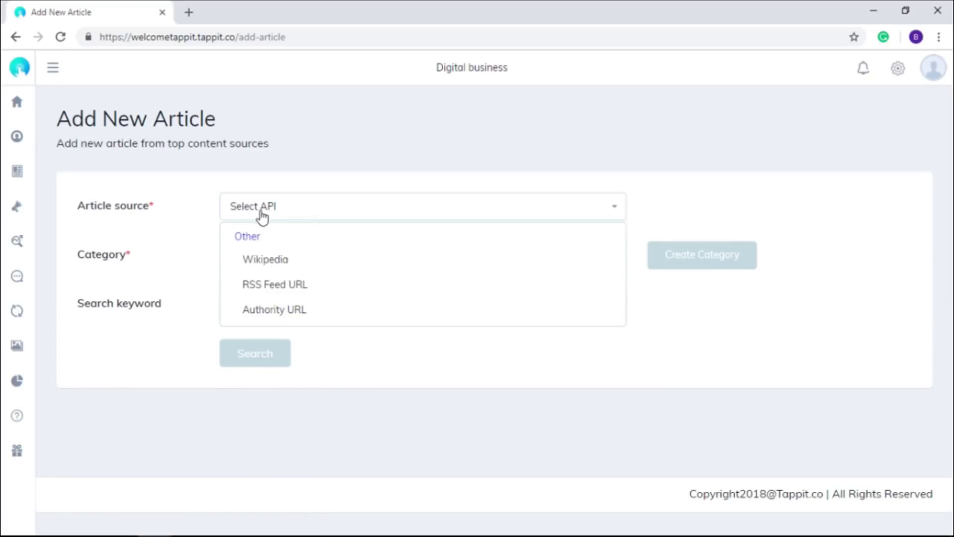
left_click(322, 217)
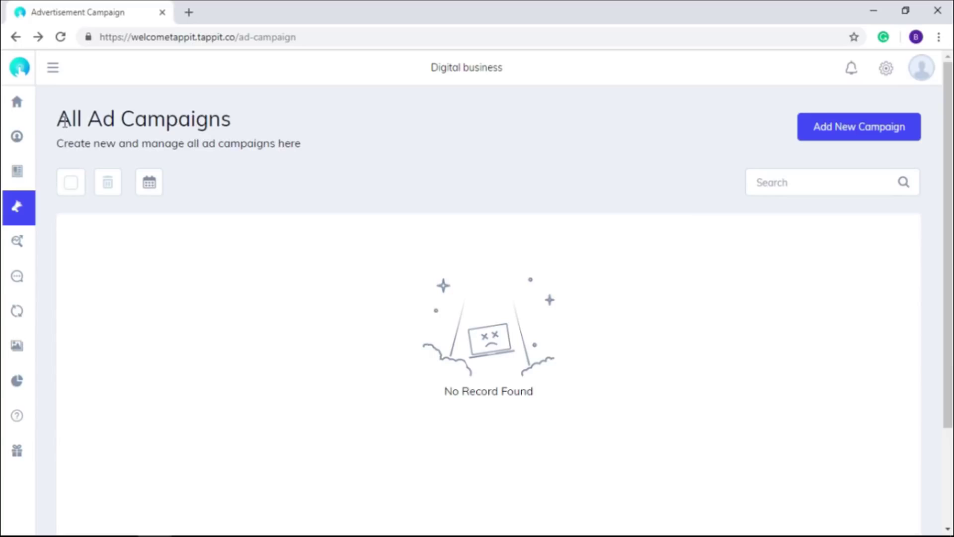
- From the All Ad Campaigns list, start creating a new ad campaign
left_click_drag(65, 123, 281, 127)
left_click(327, 194)
left_click(840, 136)
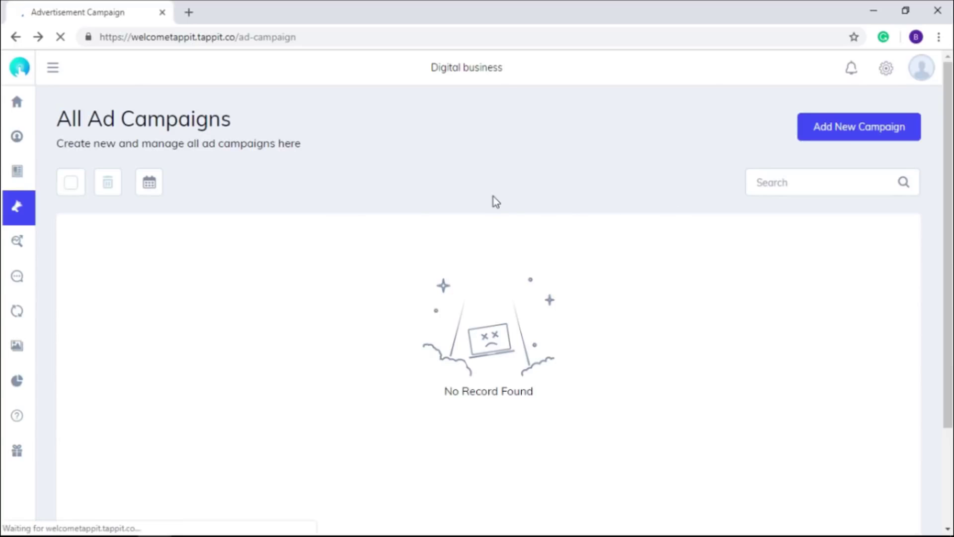
- Browse the ad template gallery, then expand the sidebar's Get Traffic menu
scroll(492, 199, "down", 4)
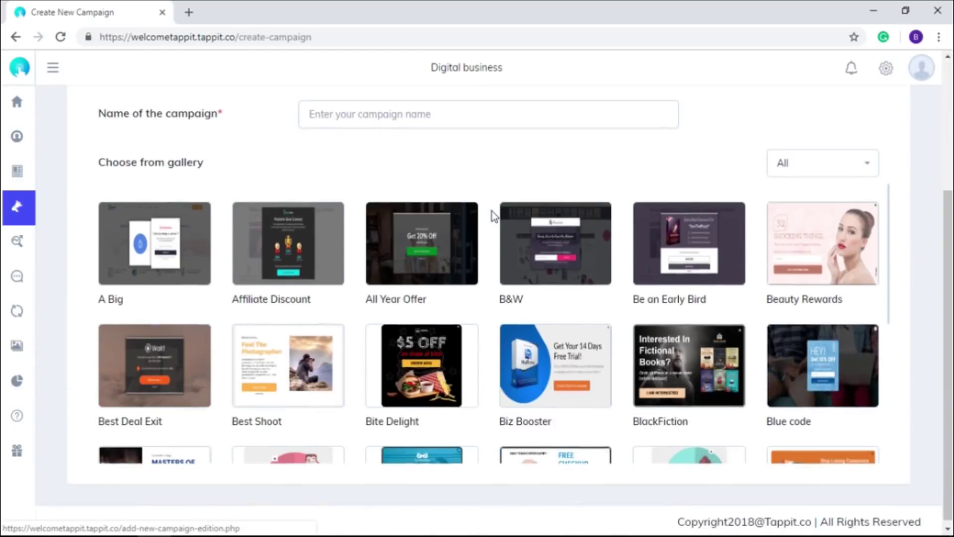
mouse_move(728, 242)
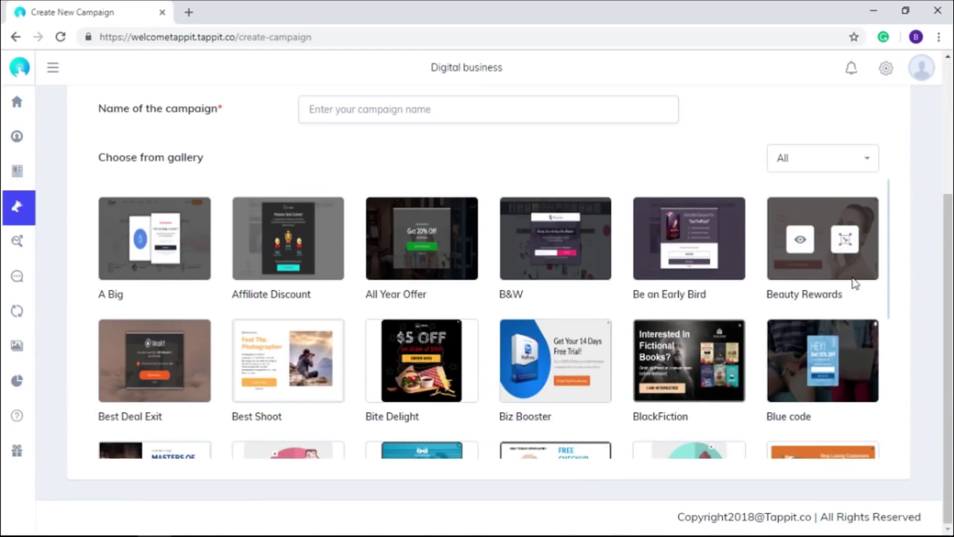
scroll(852, 283, "down", 10)
scroll(626, 305, "down", 10)
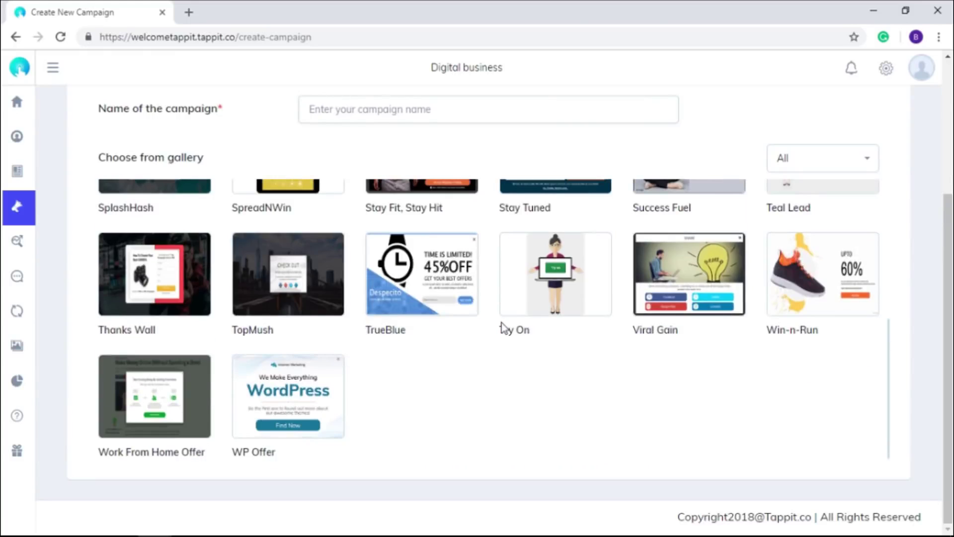
scroll(502, 324, "up", 20)
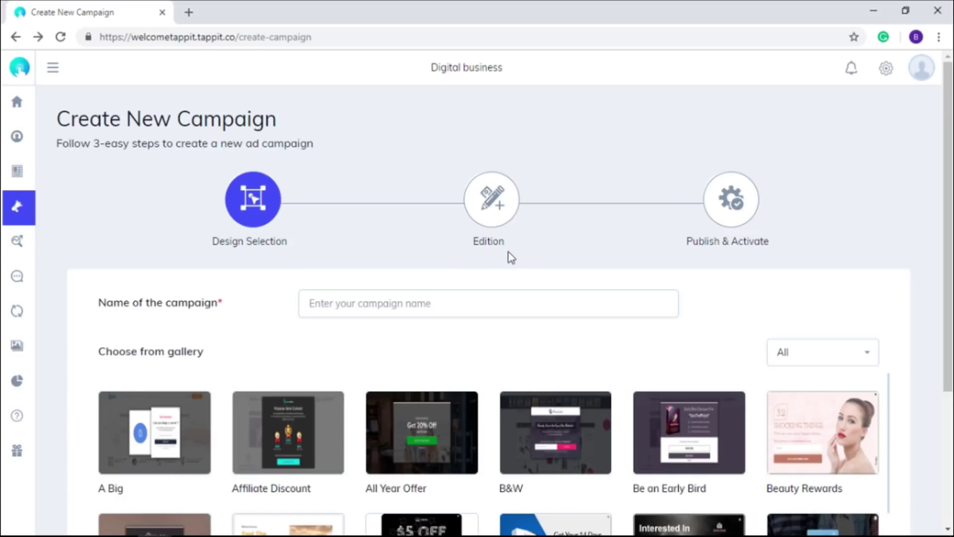
mouse_move(16, 241)
left_click(46, 243)
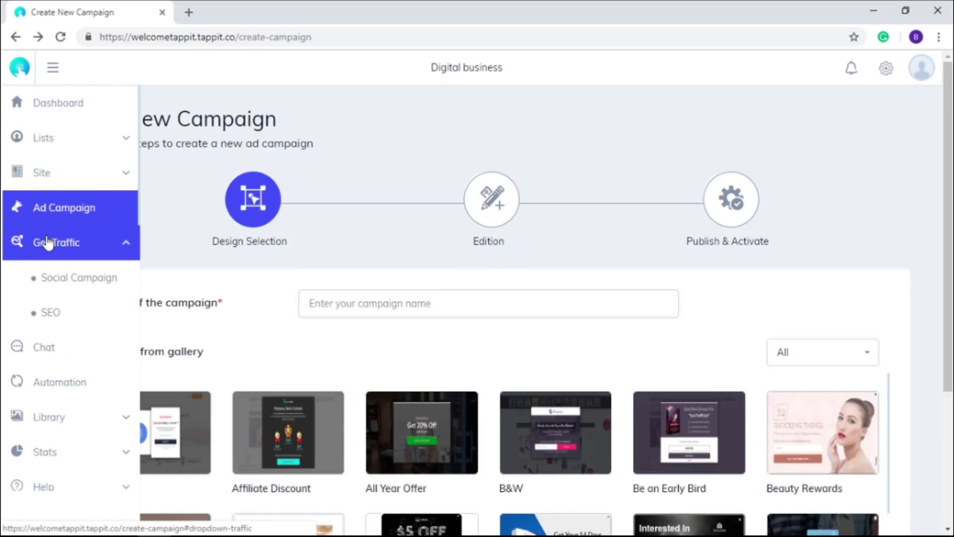
left_click(94, 282)
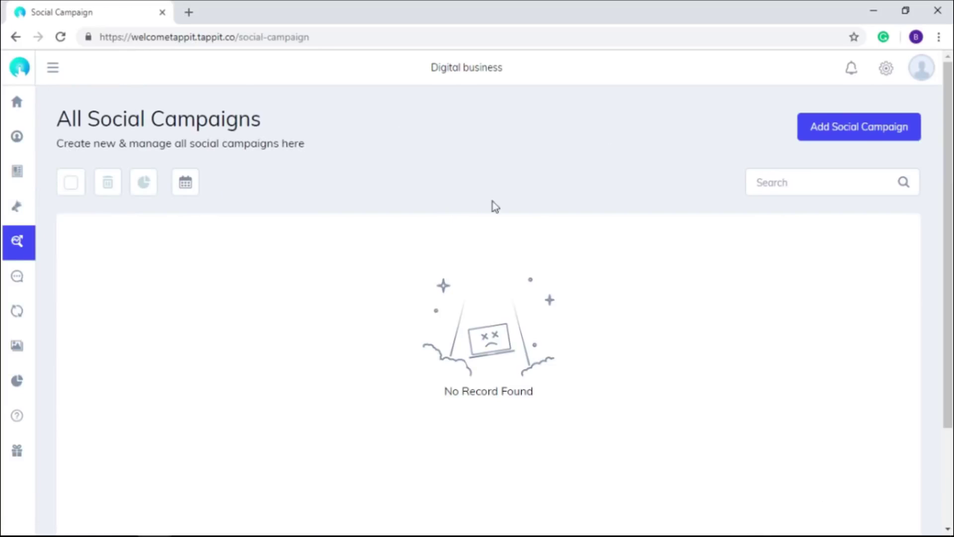
left_click(869, 135)
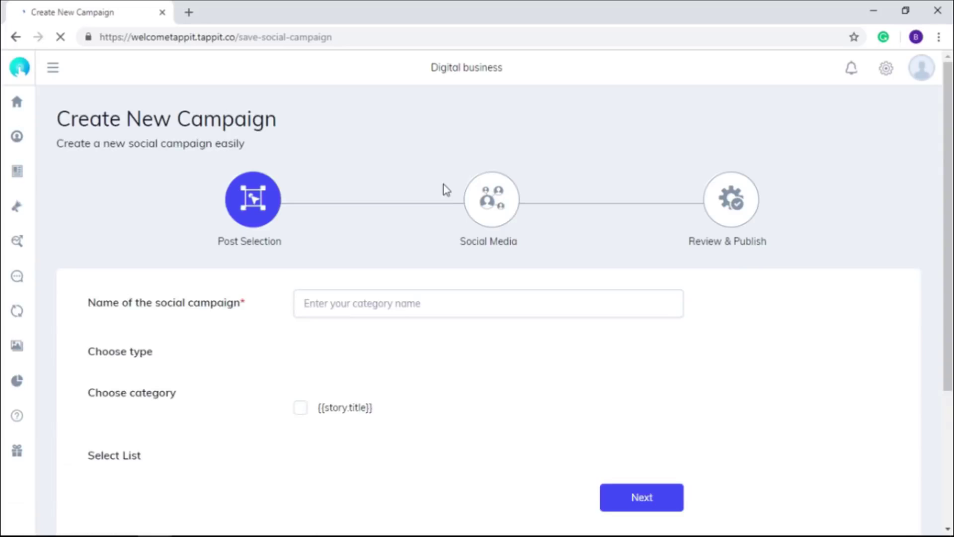
scroll(439, 207, "down", 1)
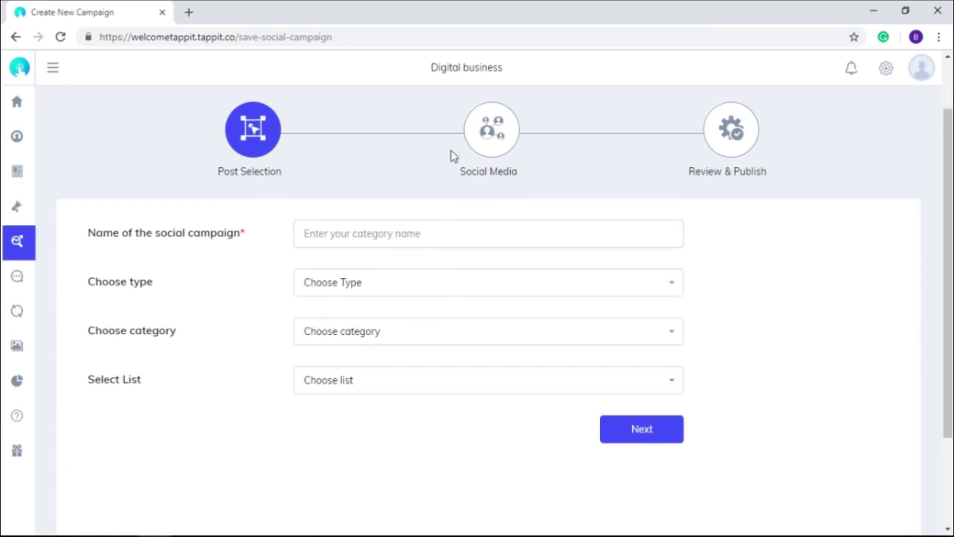
scroll(245, 282, "down", 1)
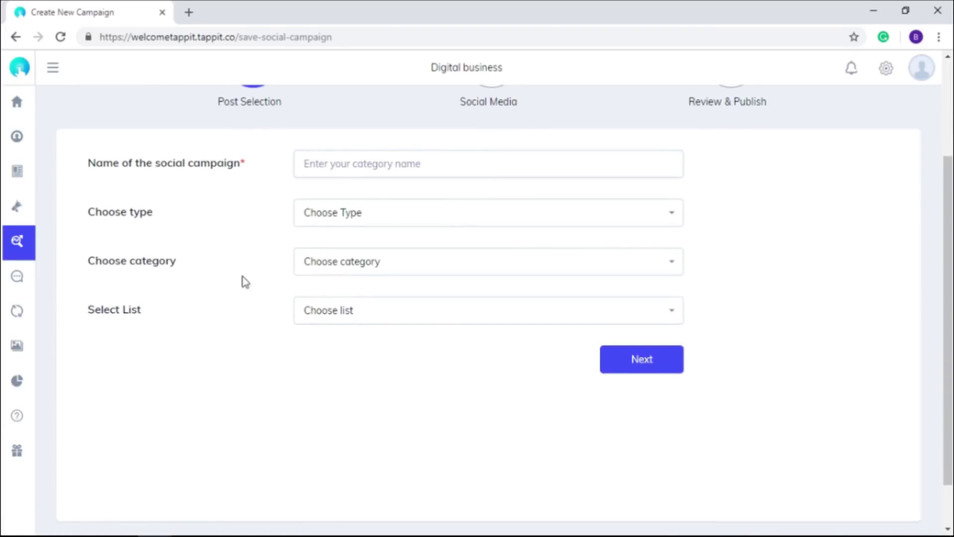
scroll(442, 282, "up", 2)
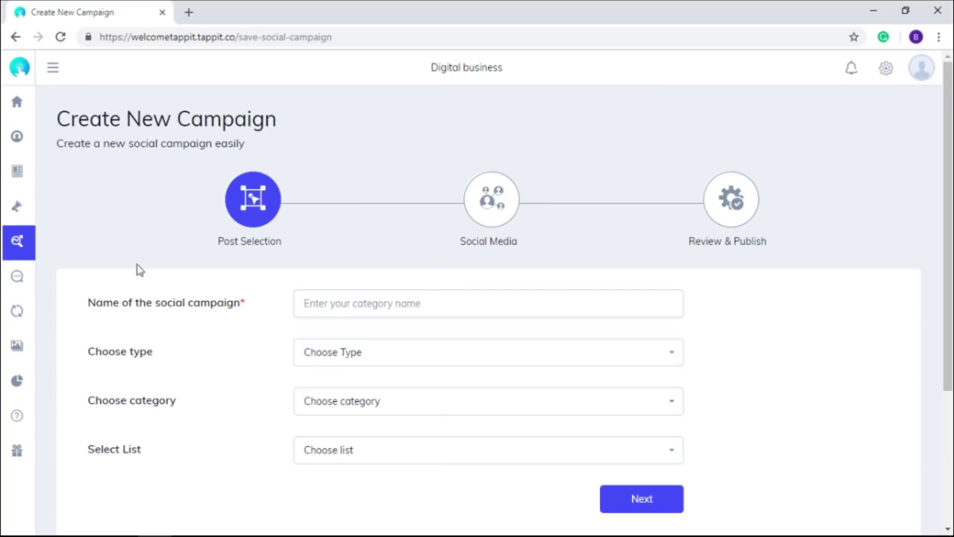
mouse_move(17, 251)
left_click(47, 254)
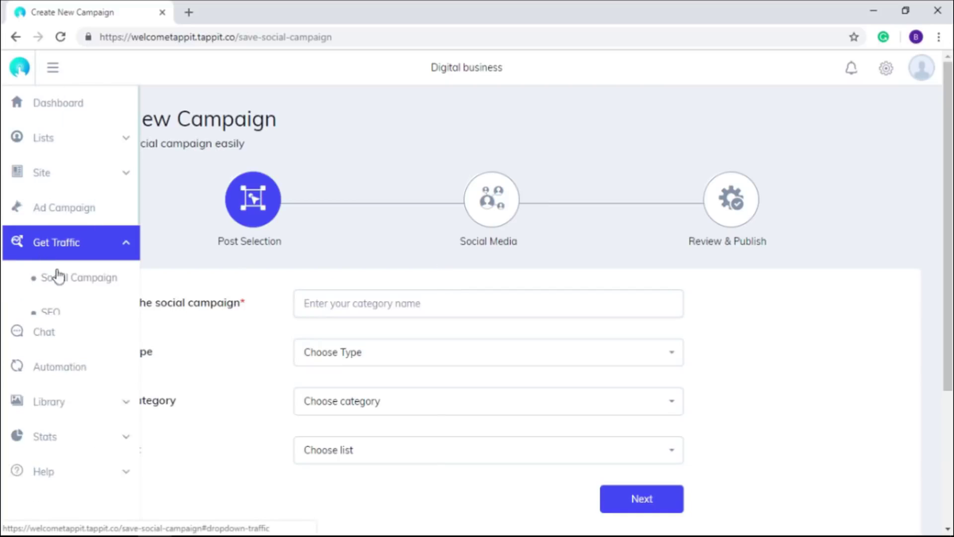
left_click(72, 314)
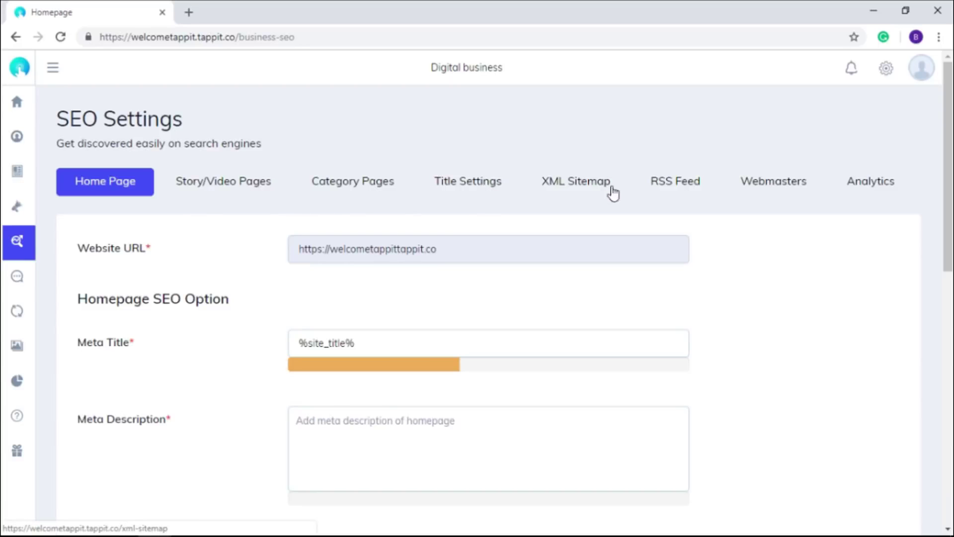
scroll(831, 245, "down", 4)
scroll(527, 328, "down", 5)
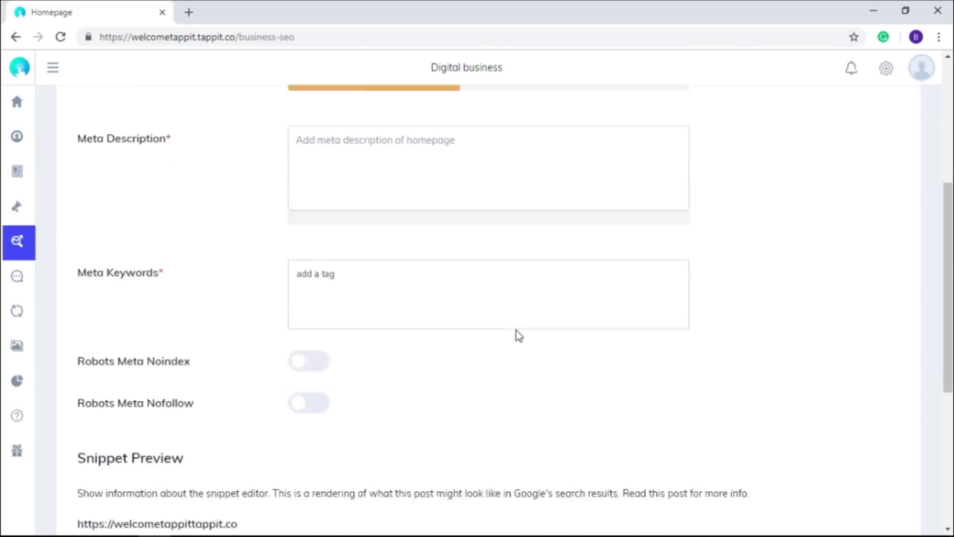
scroll(268, 361, "down", 2)
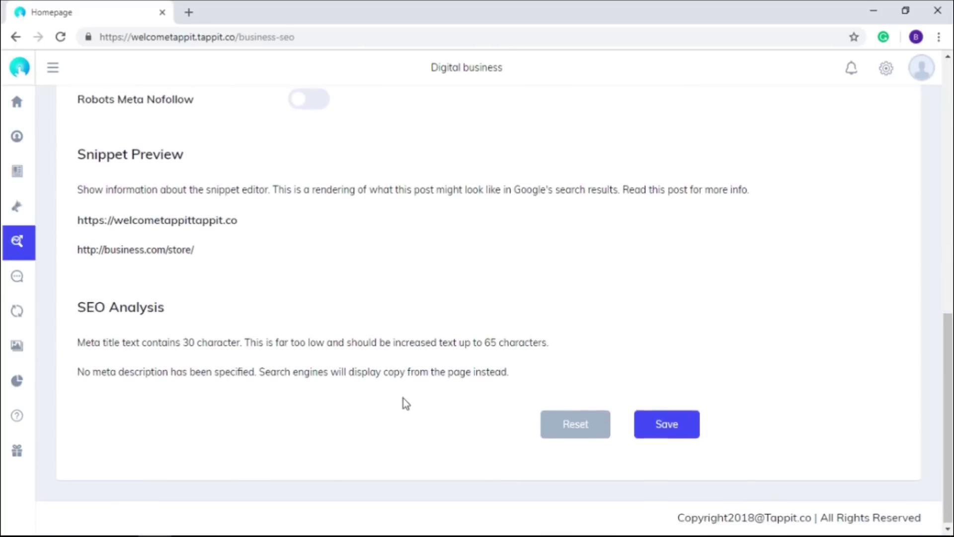
scroll(409, 396, "up", 10)
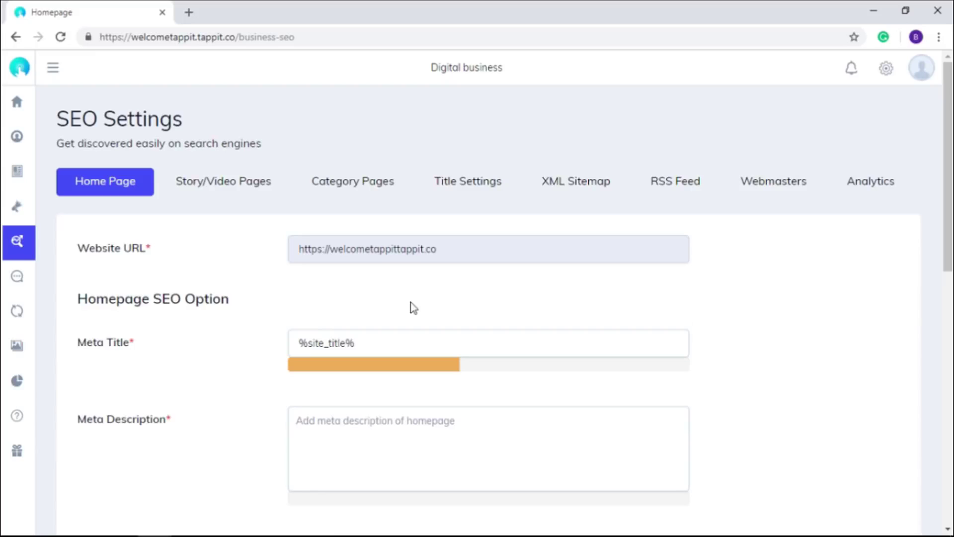
- Set the Facebook Messenger chat status to Active and bring up the Add New Automation form
left_click(10, 280)
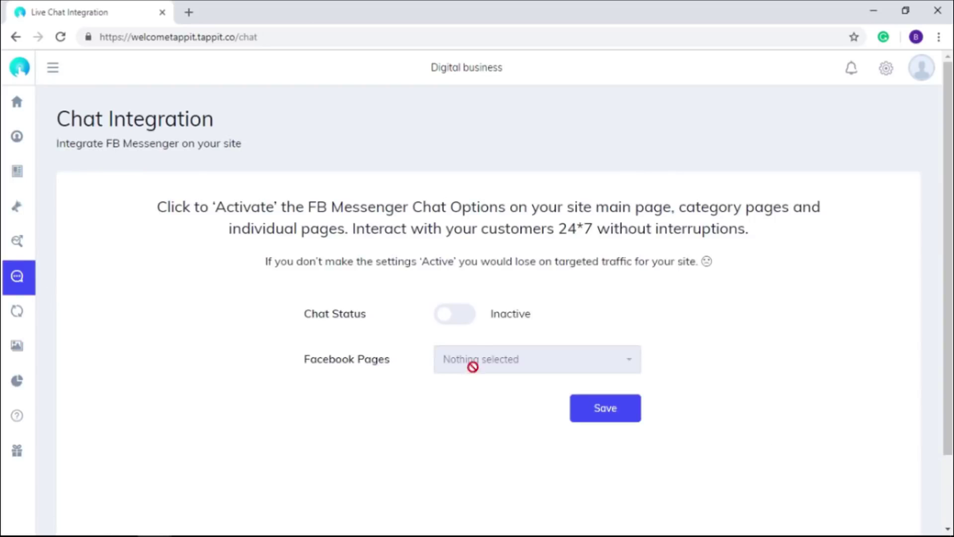
left_click(471, 323)
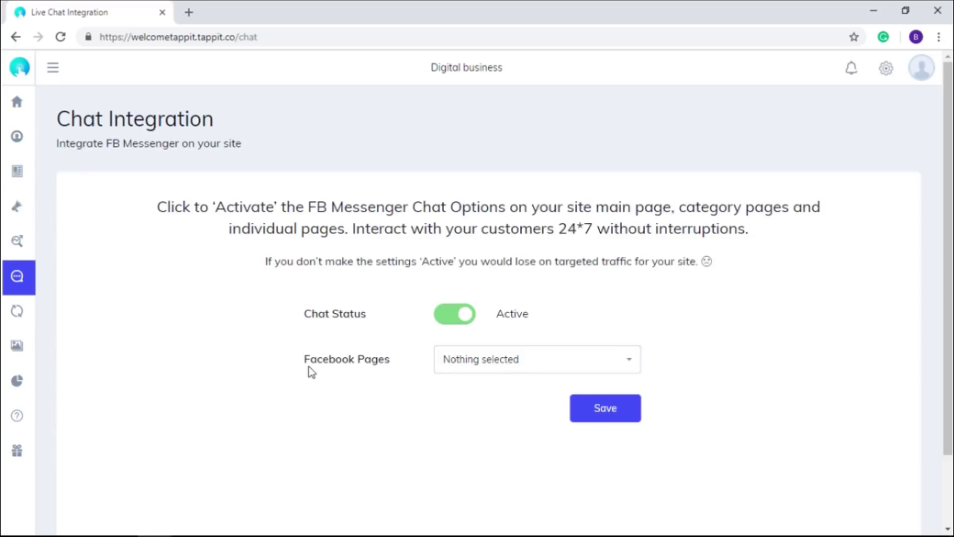
mouse_move(68, 324)
left_click(38, 321)
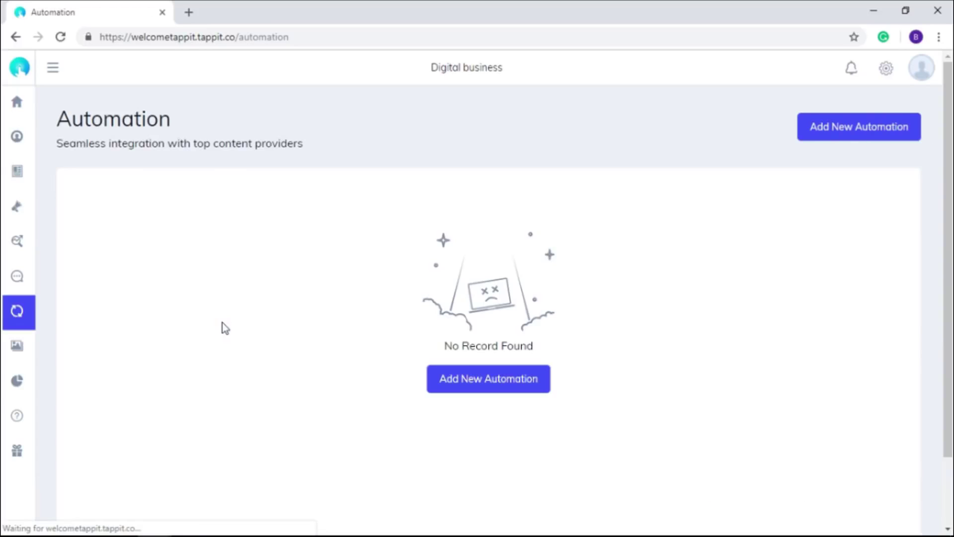
left_click(484, 382)
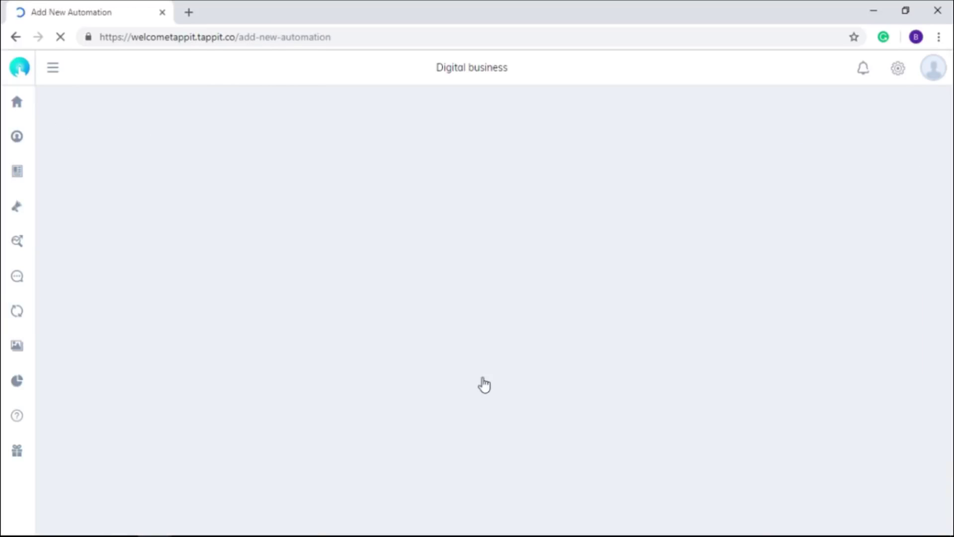
scroll(311, 298, "down", 5)
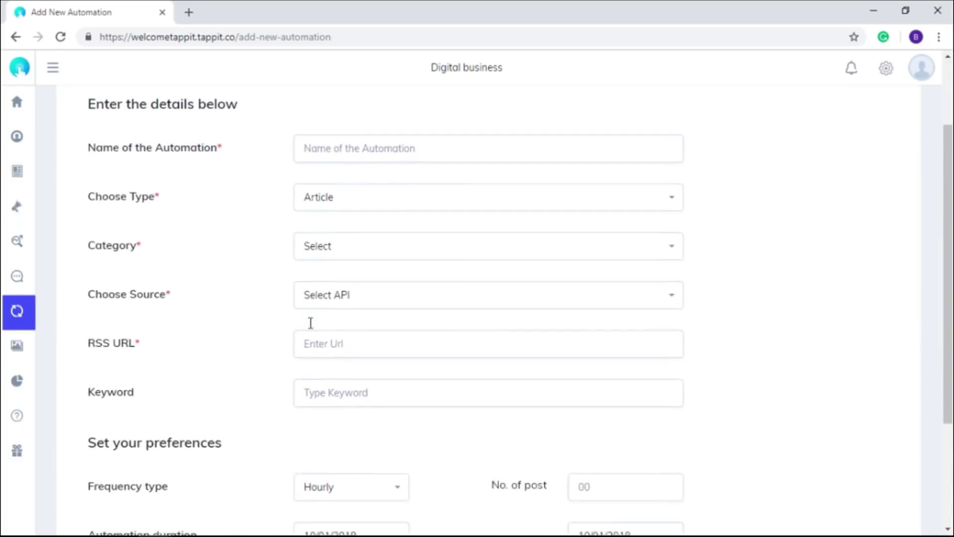
scroll(279, 256, "up", 4)
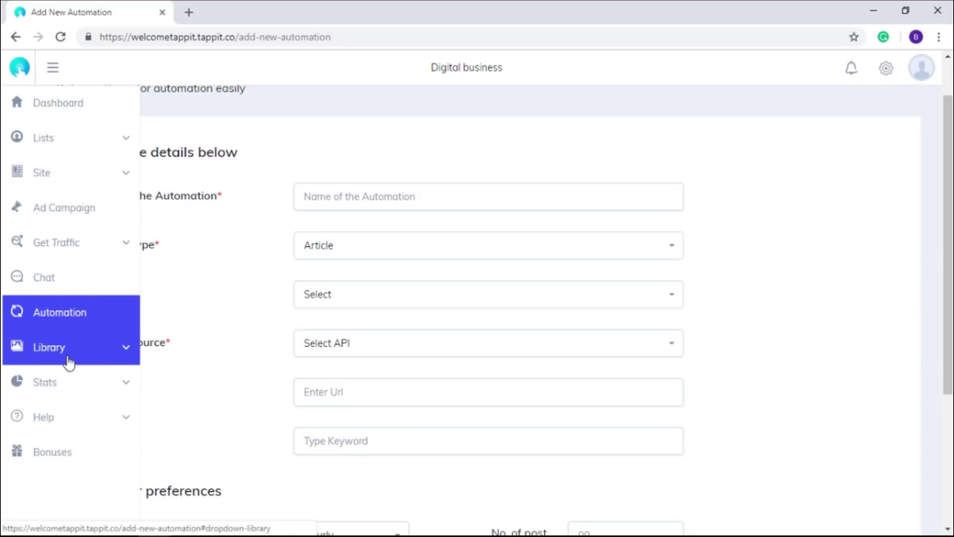
- In Library > My Files, filter the stock images to the Nature category
left_click(36, 350)
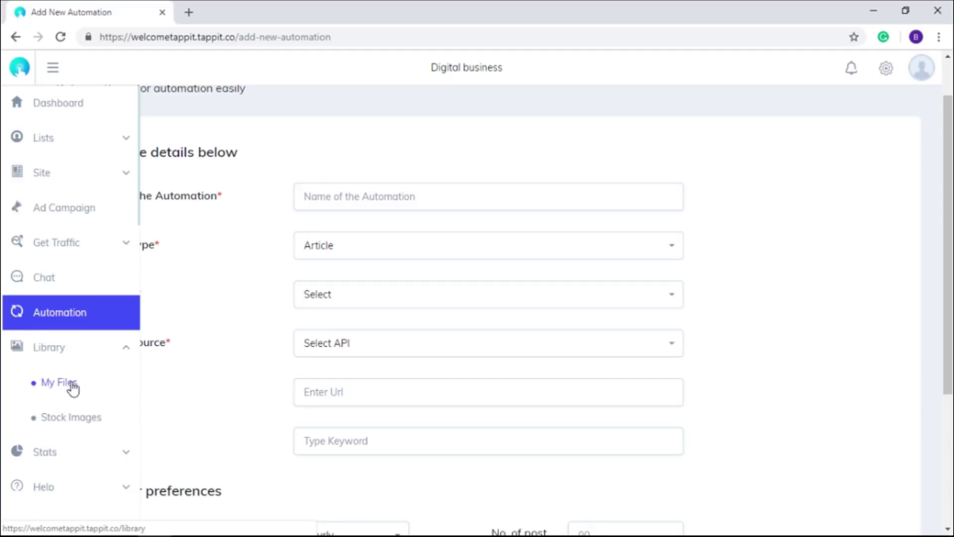
left_click(72, 383)
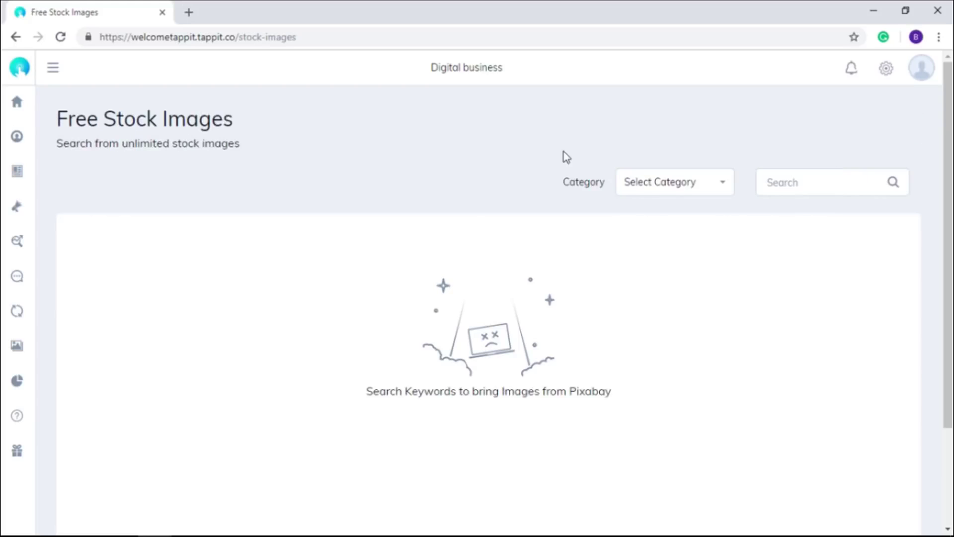
left_click(701, 188)
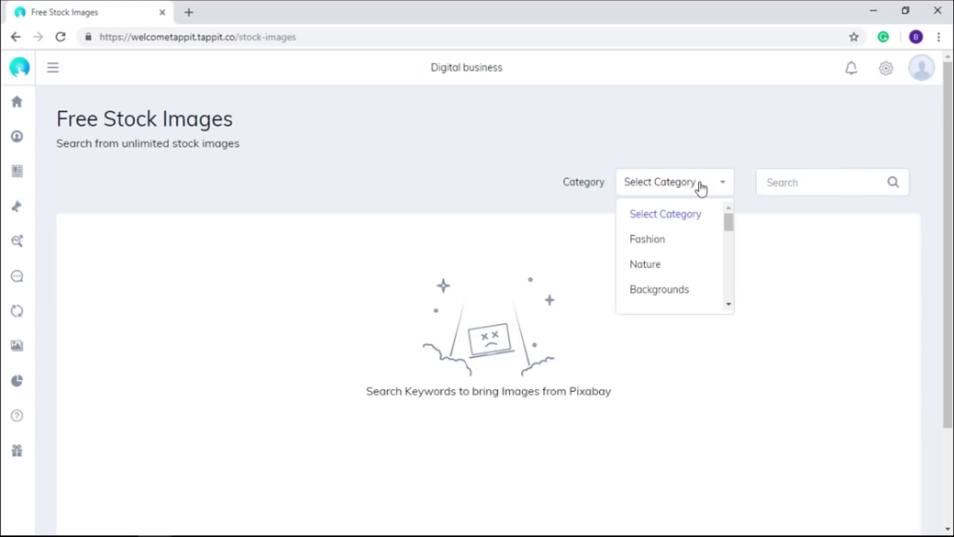
left_click(656, 263)
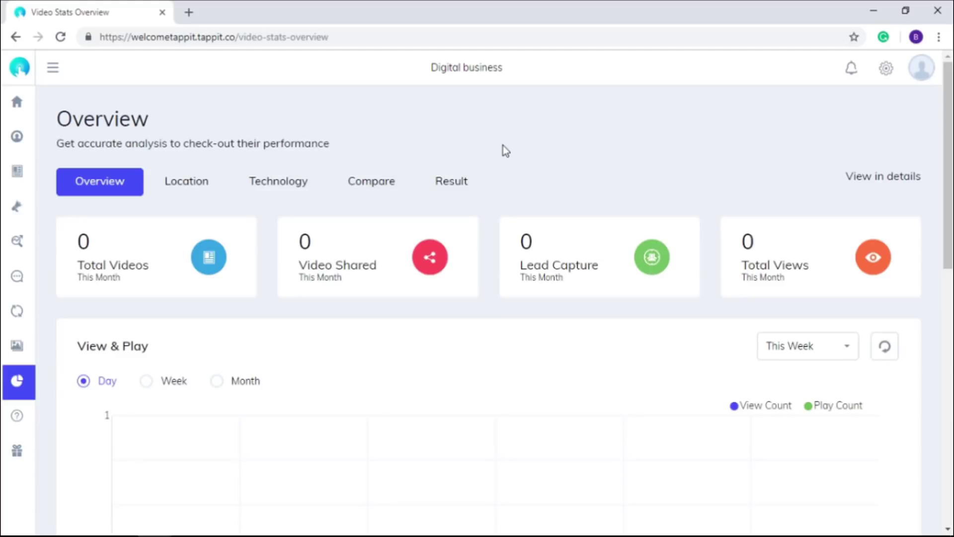
scroll(462, 189, "down", 4)
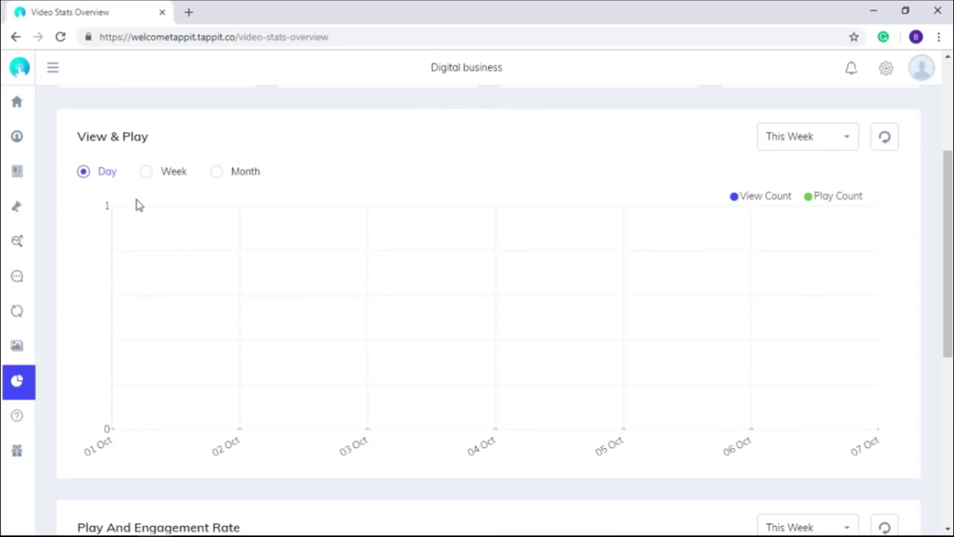
scroll(524, 281, "down", 8)
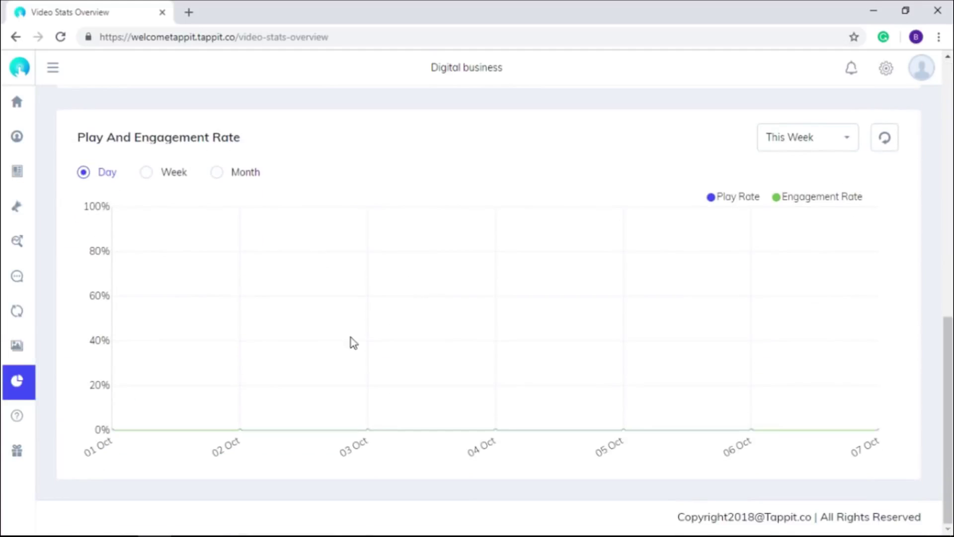
scroll(352, 341, "up", 10)
scroll(328, 278, "up", 3)
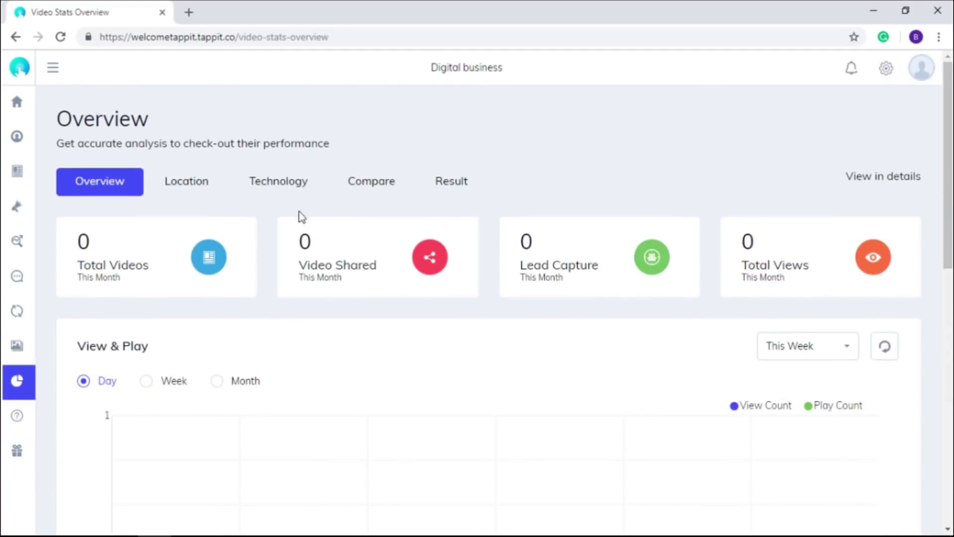
- Show the video visitor location stats on the Geographic Stats world map
left_click(186, 189)
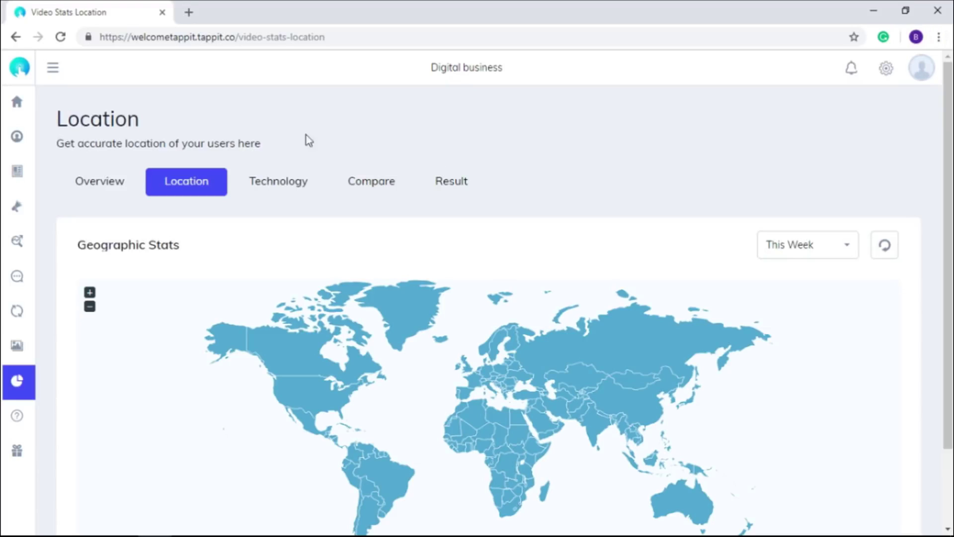
scroll(343, 242, "down", 1)
scroll(346, 242, "down", 2)
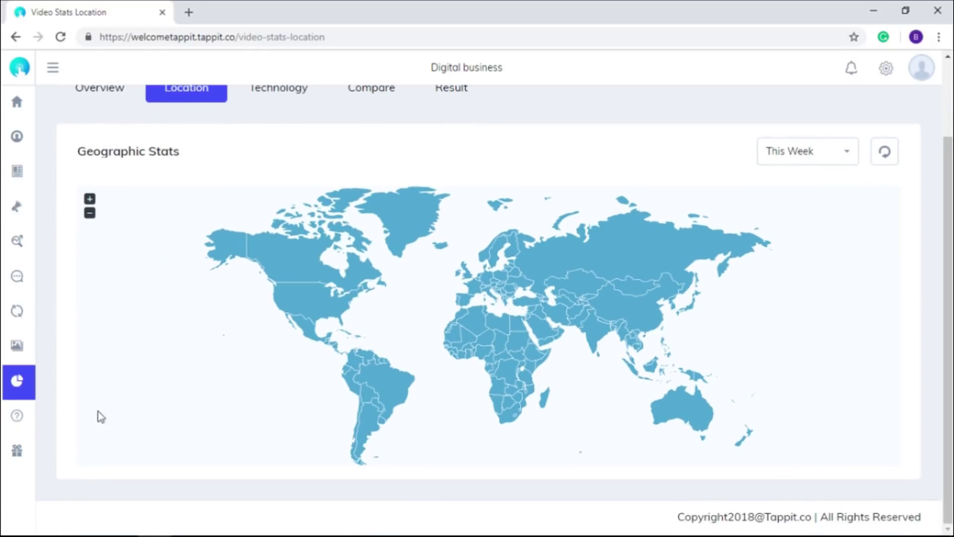
- Look over the product bonuses page
mouse_move(10, 420)
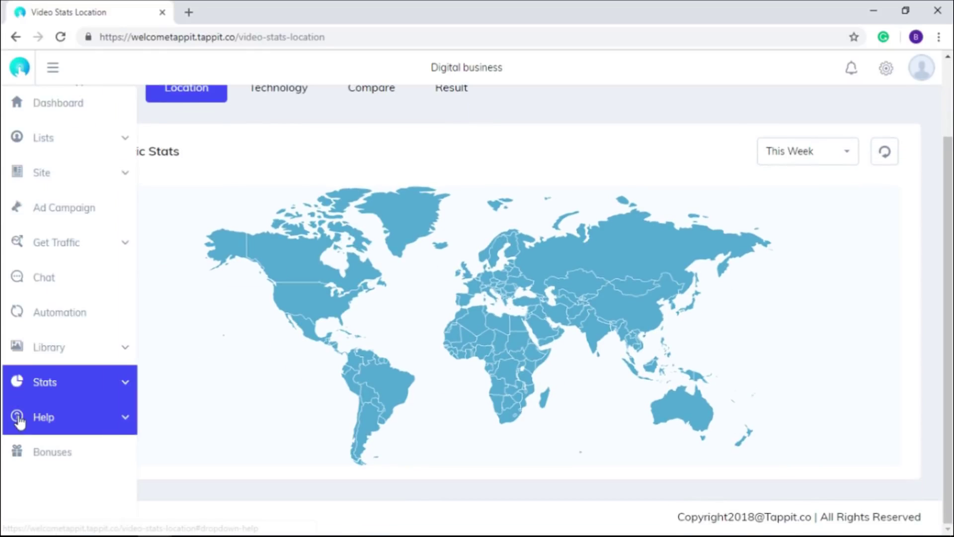
left_click(44, 454)
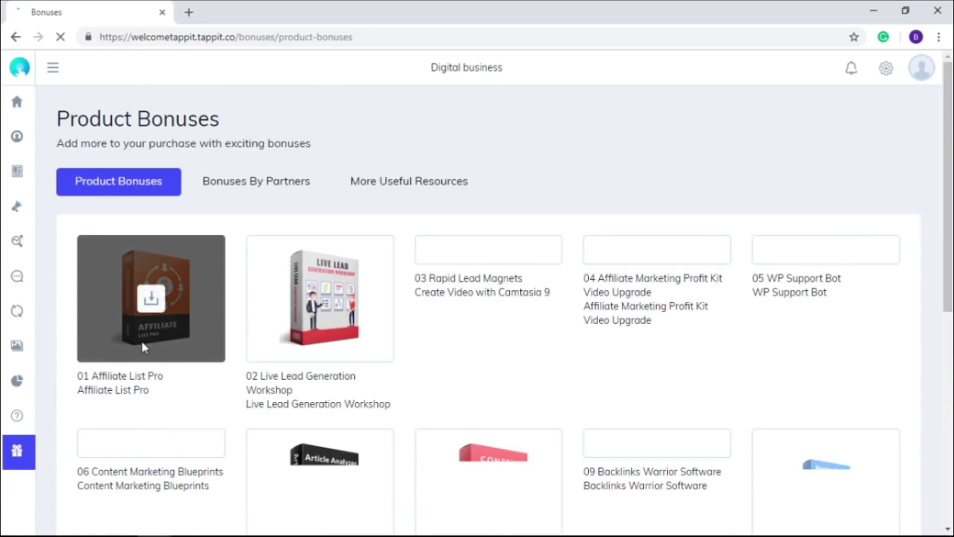
scroll(299, 279, "down", 8)
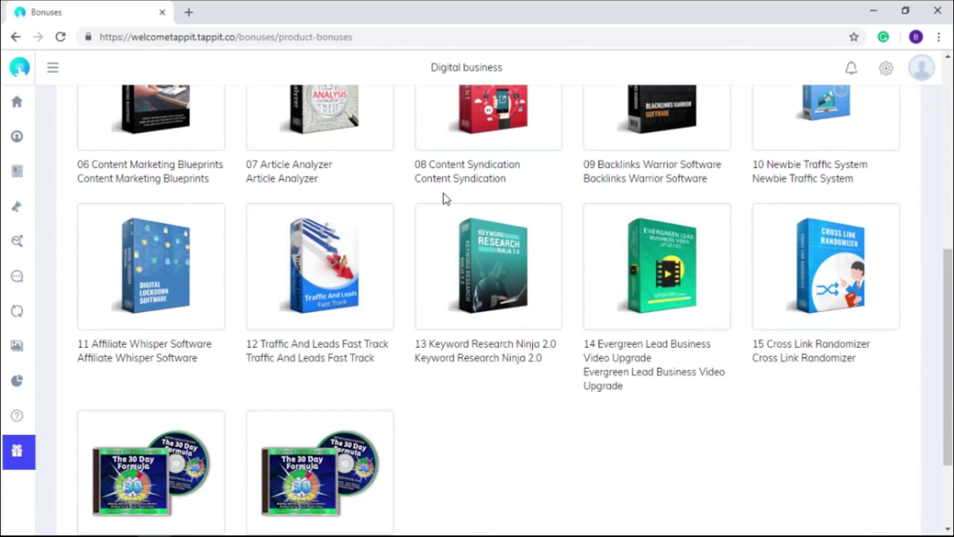
scroll(446, 199, "up", 8)
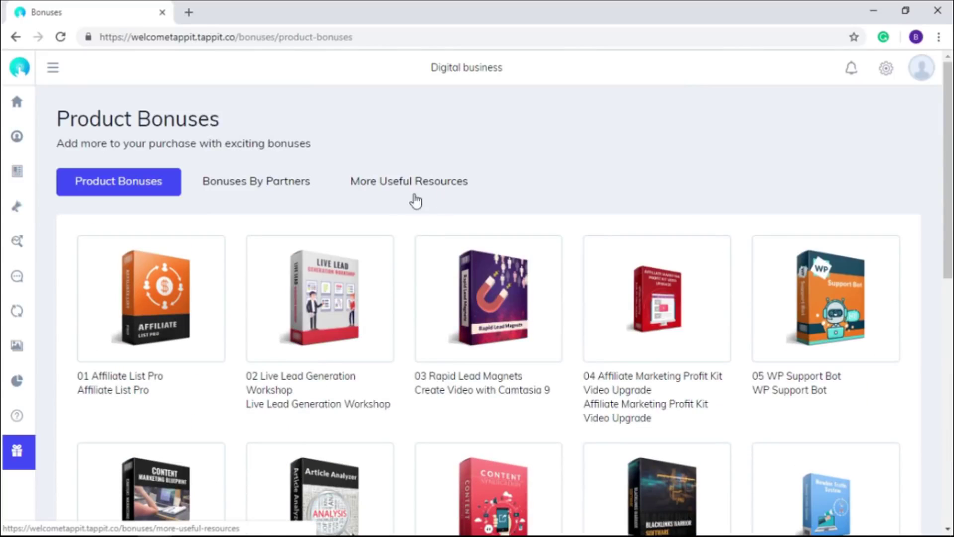
- Watch the Help > Training videos, then go to the Help > FAQ page
mouse_move(2, 454)
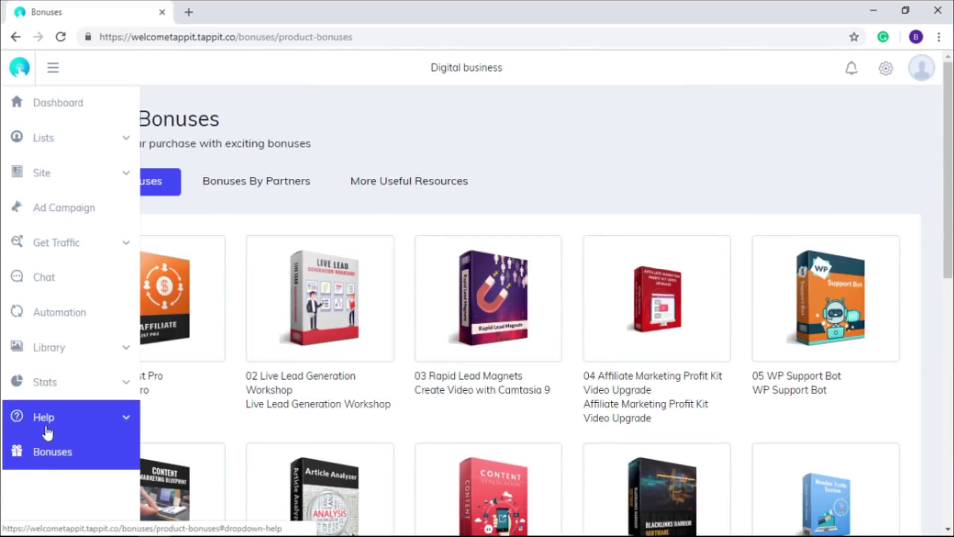
left_click(44, 417)
left_click(56, 453)
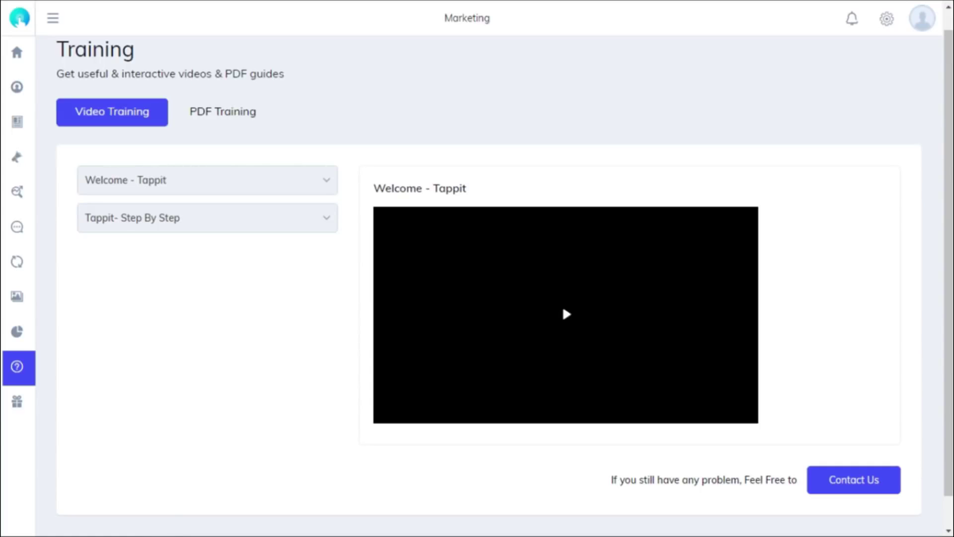
left_click(57, 488)
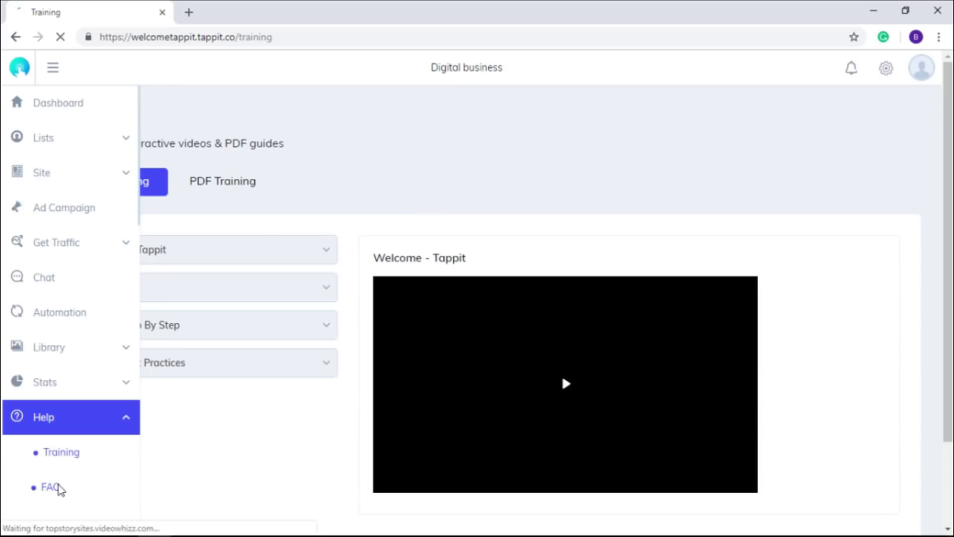